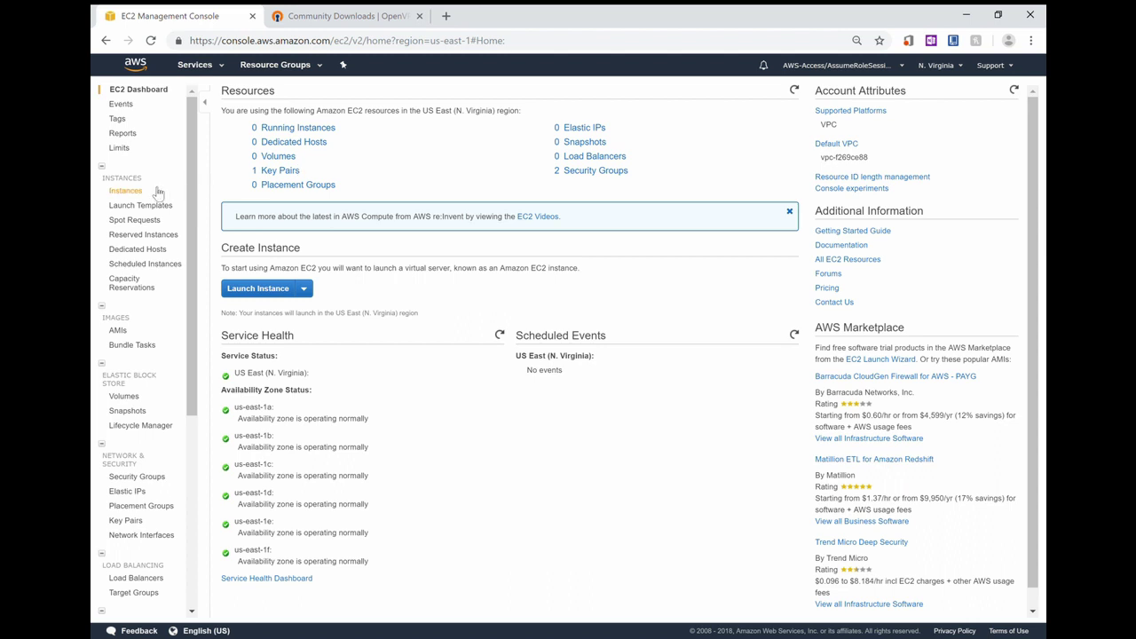
- Start launching a new EC2 instance from the Instances page using the 64-bit (x86) Ubuntu Server 18.04 LTS (HVM) AMI
click(131, 193)
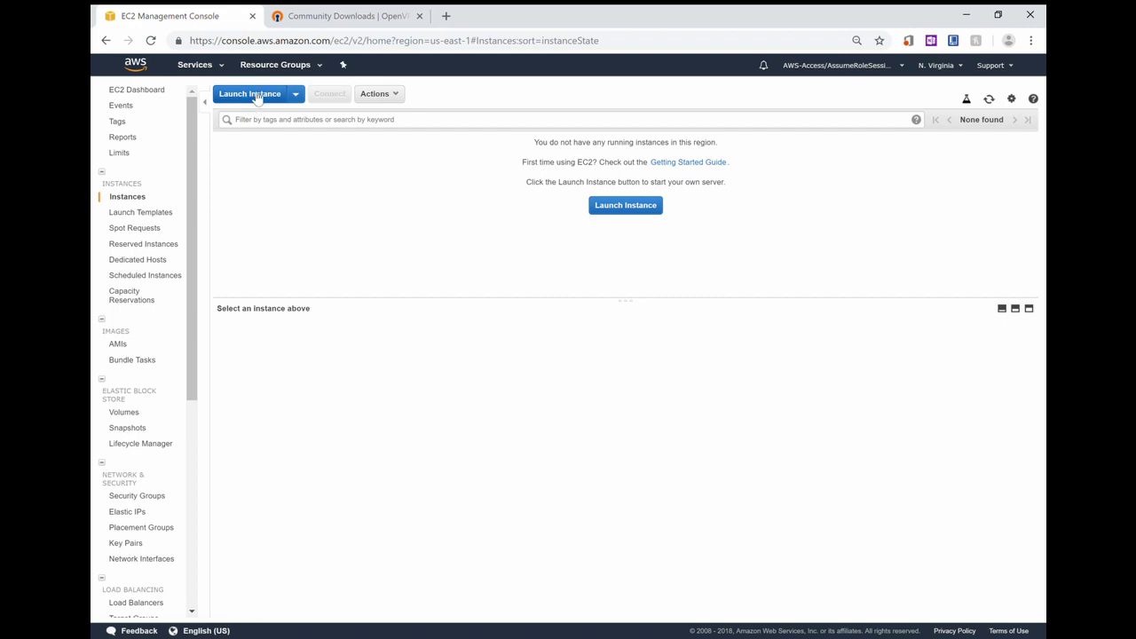
click(254, 95)
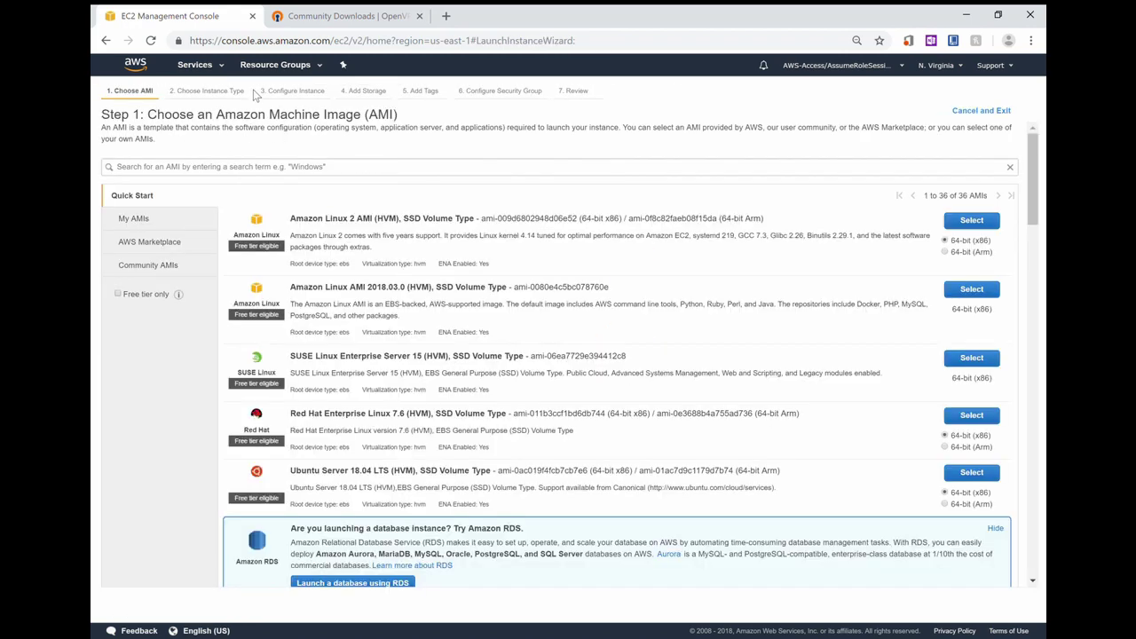
scroll(433, 328, down, 2)
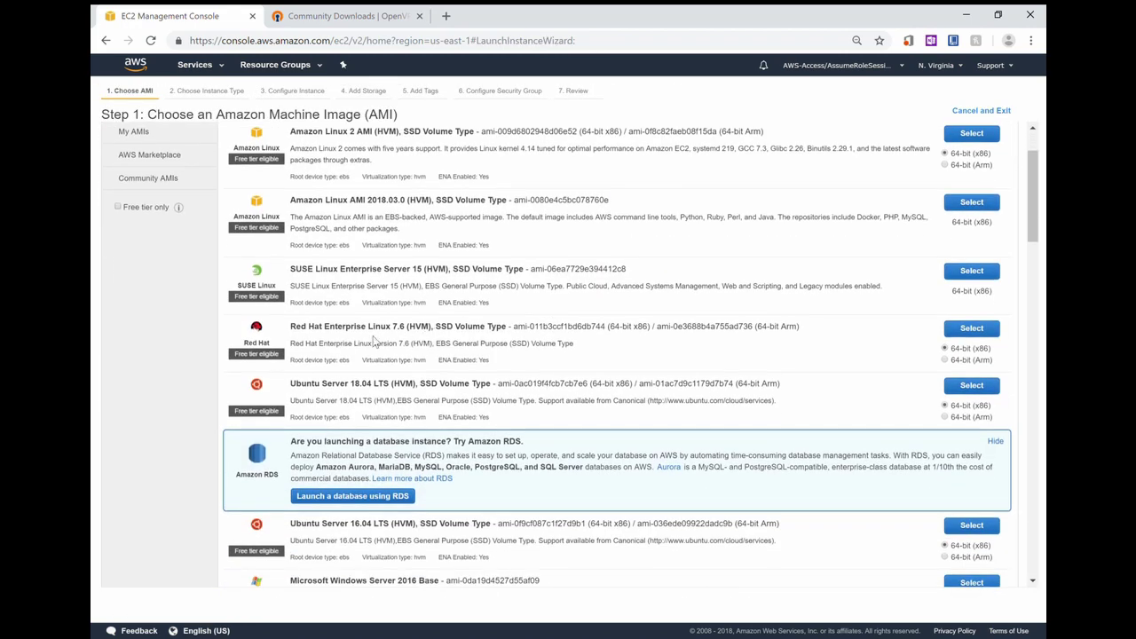
drag(349, 385, 489, 390)
click(329, 393)
click(964, 388)
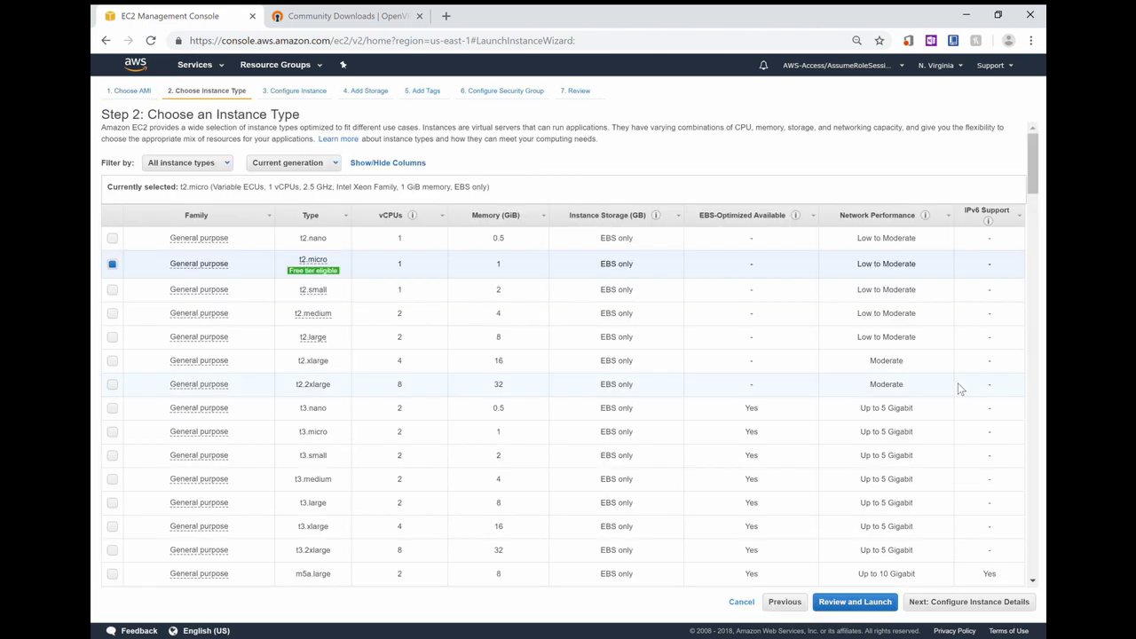
- Keep the t2.micro type, expand the advanced instance details, leave user data empty, and proceed through default storage to the tags stage
mouse_move(314, 274)
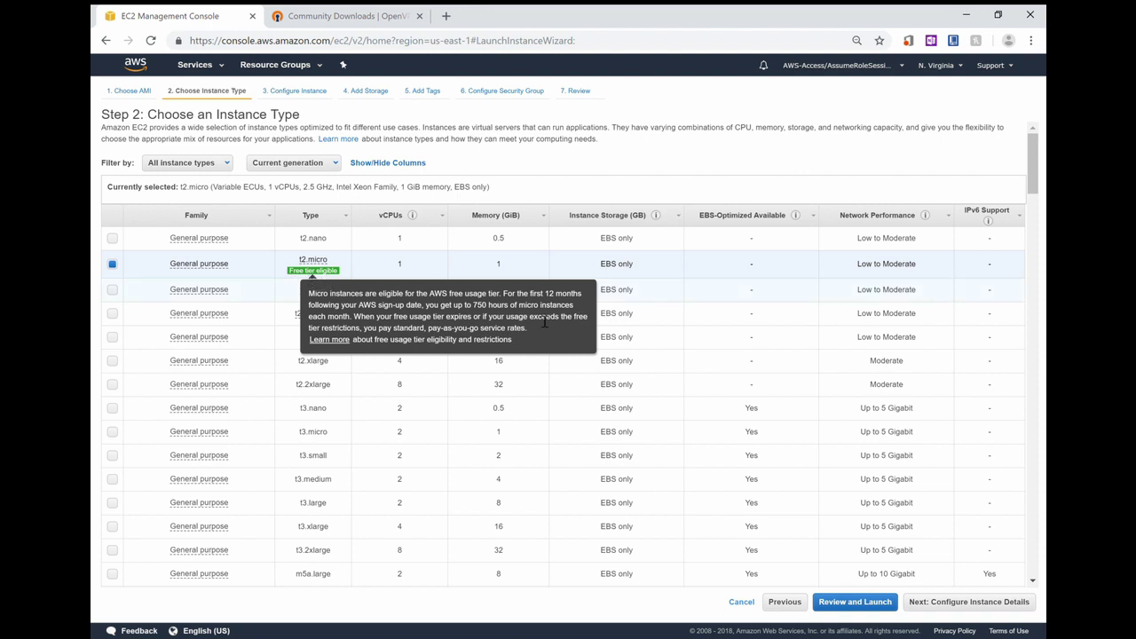
click(948, 603)
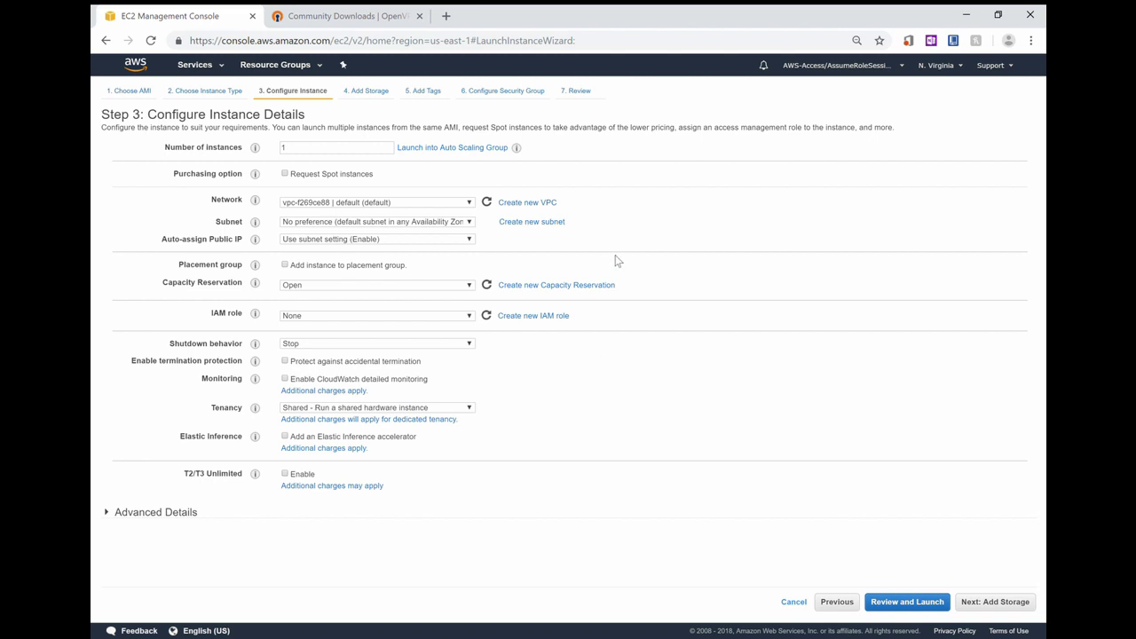
click(109, 513)
scroll(327, 560, down, 1)
click(347, 542)
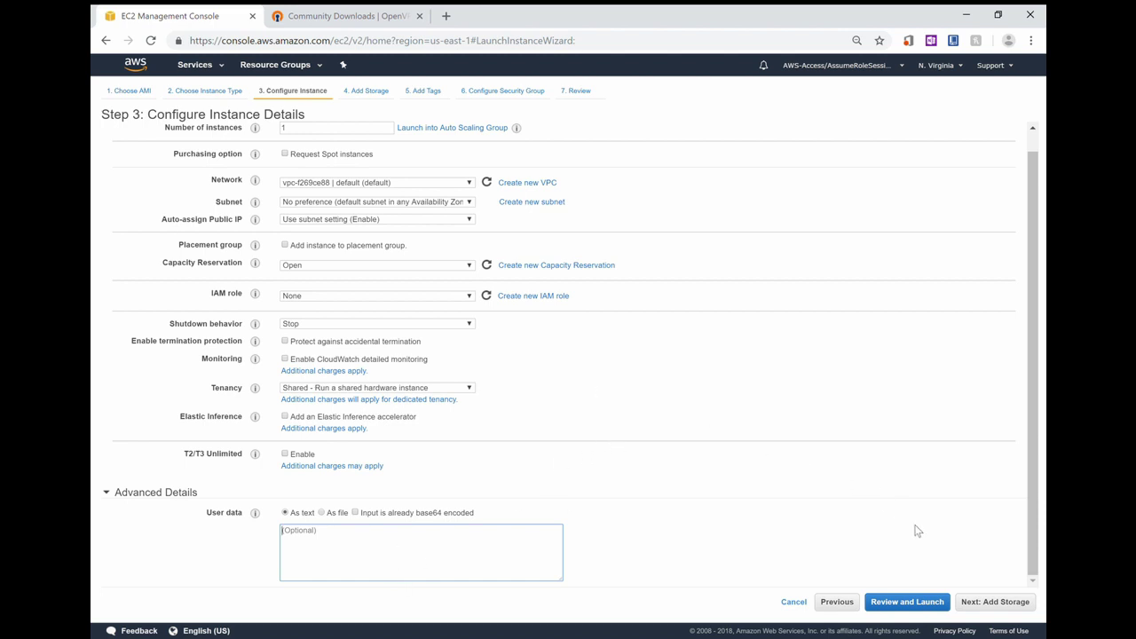
click(995, 601)
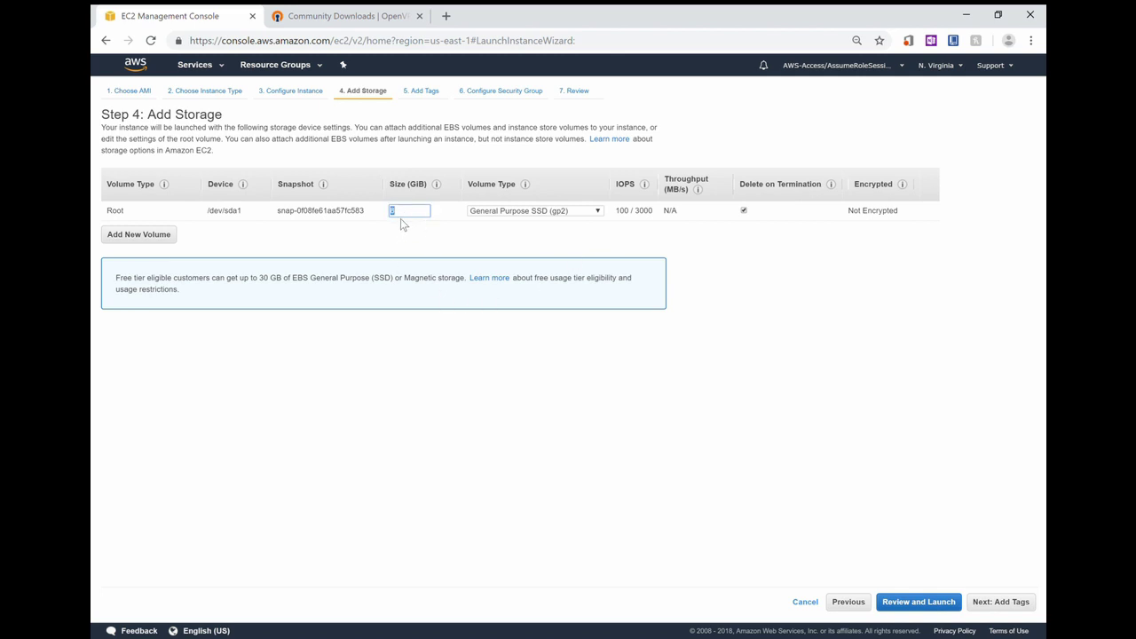
click(999, 604)
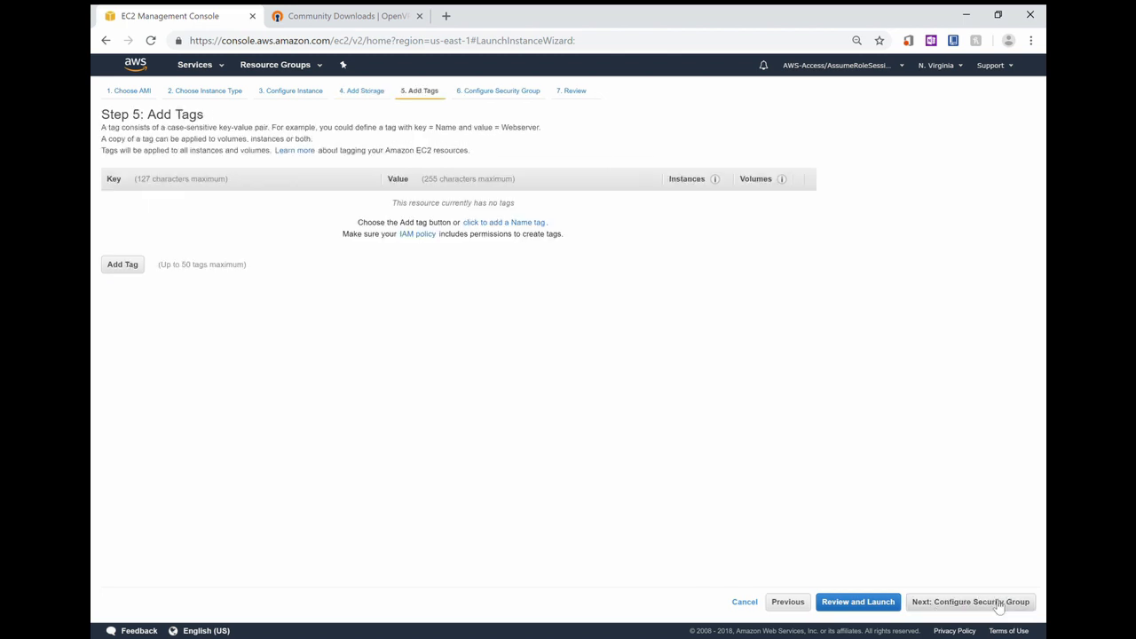
- Add a tag with key Name and value GNS3Server, and continue to the security group configuration
click(122, 264)
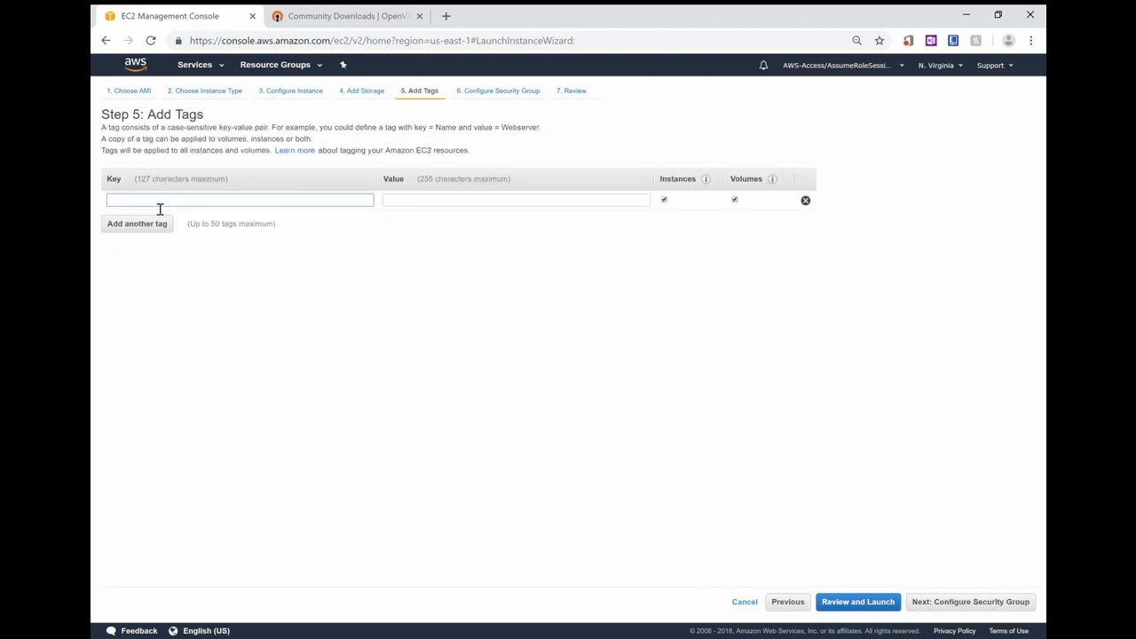
text(Name)
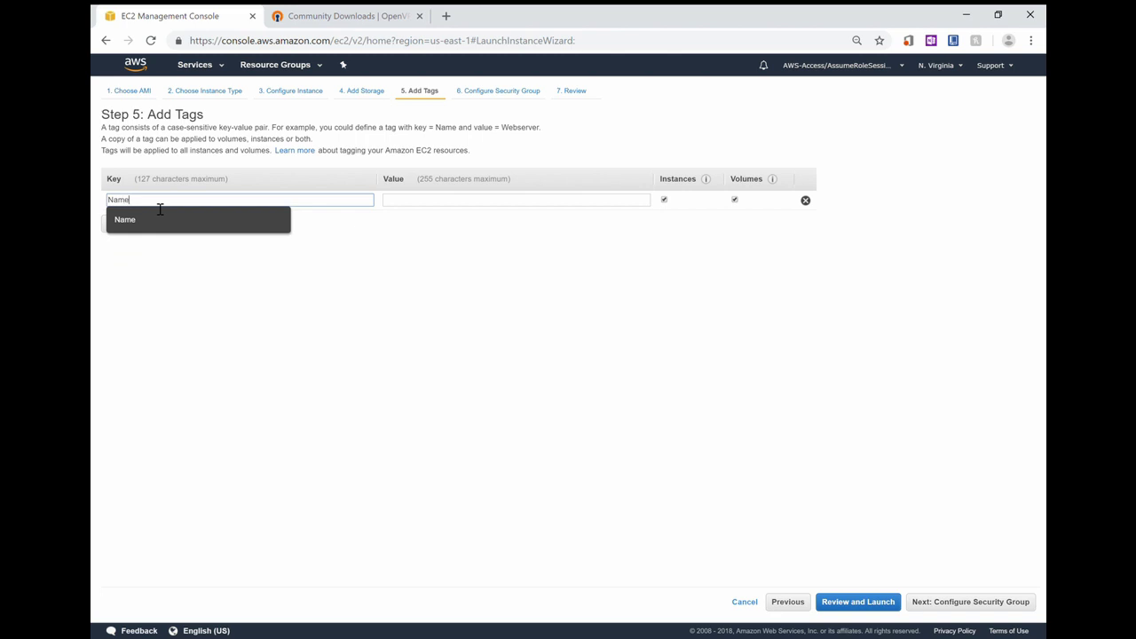
key(Tab)
text(GNS3Server)
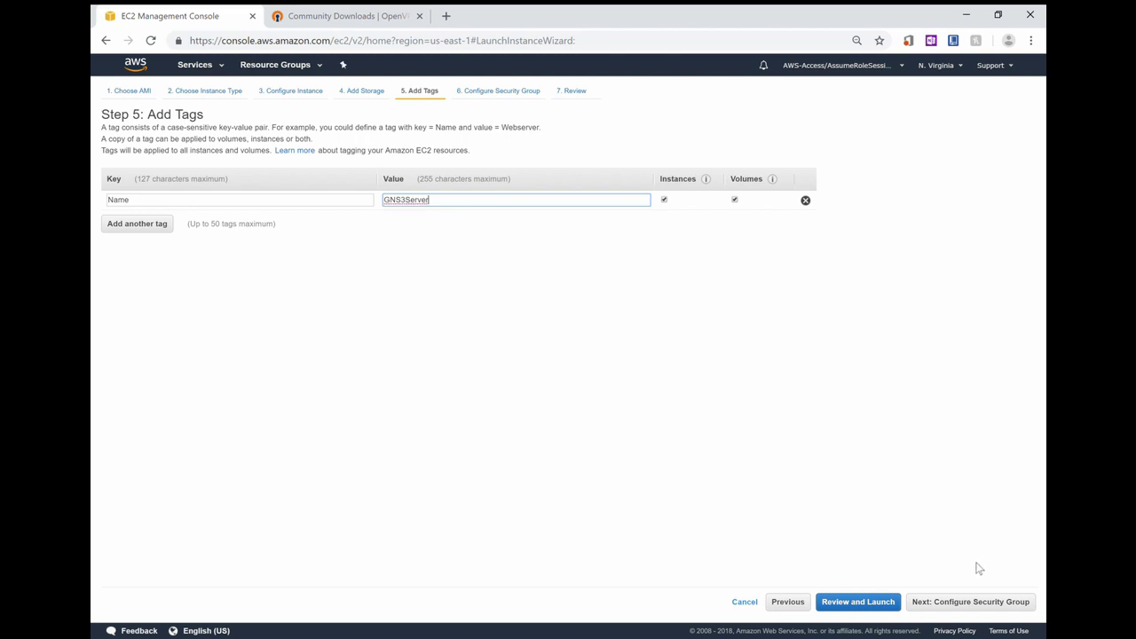
click(979, 612)
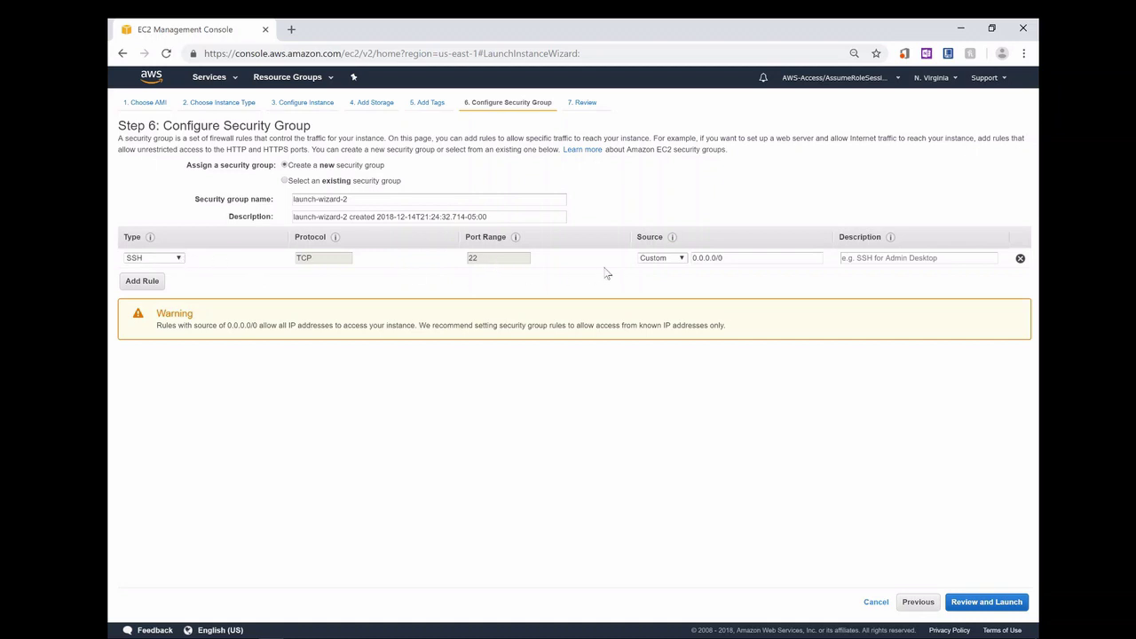
- Restrict the SSH rule's source to My IP and add a Custom UDP rule for port 1194 from My IP
click(682, 259)
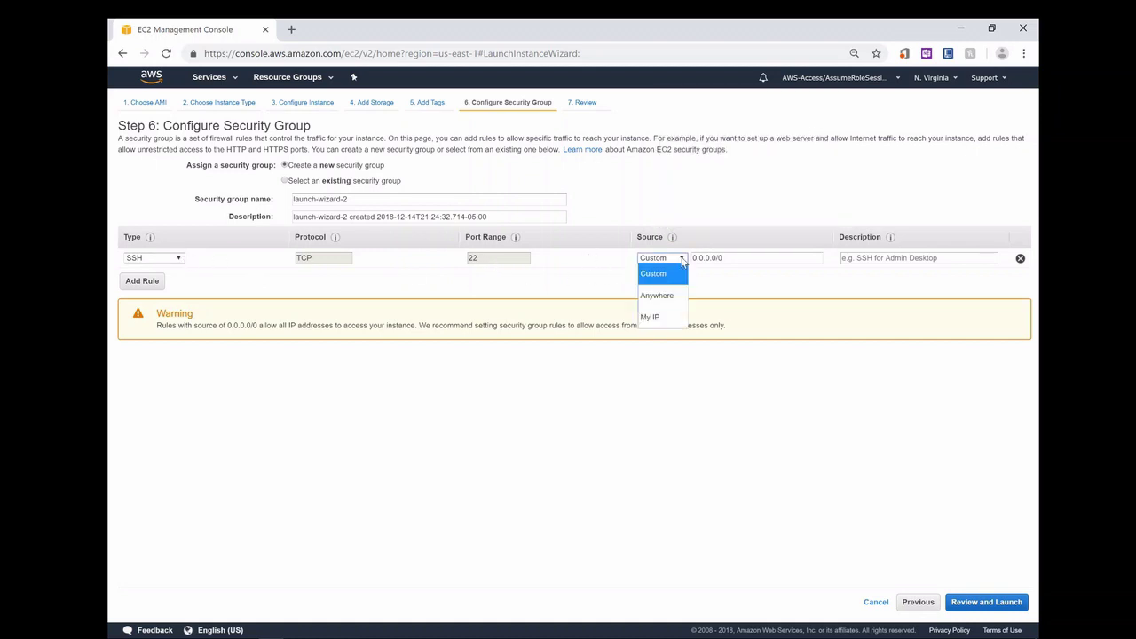
click(665, 316)
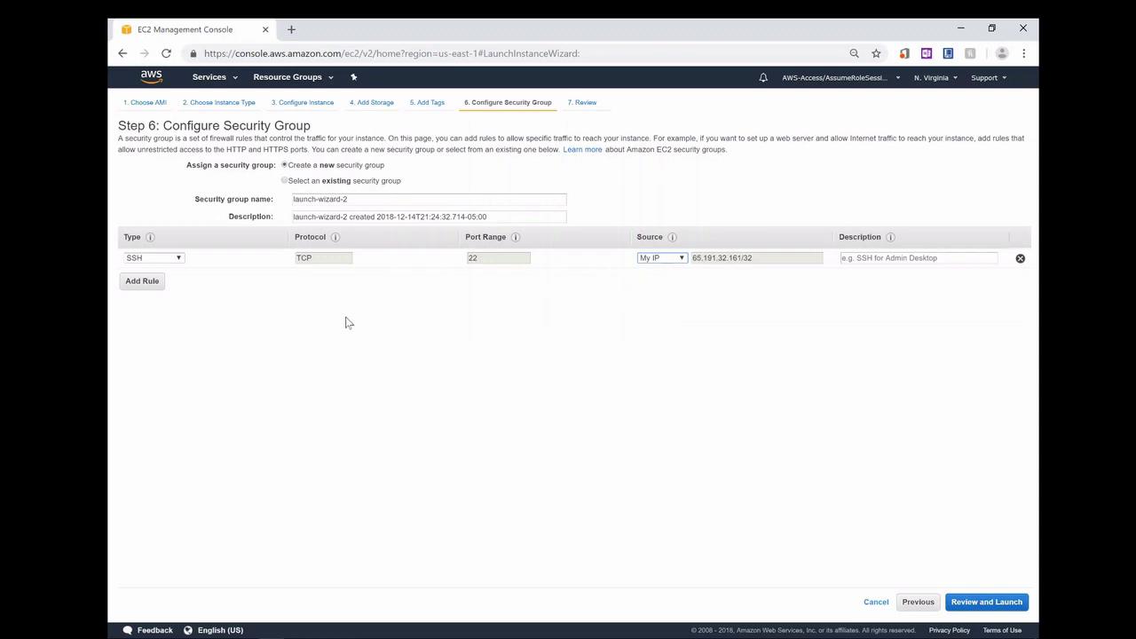
click(142, 281)
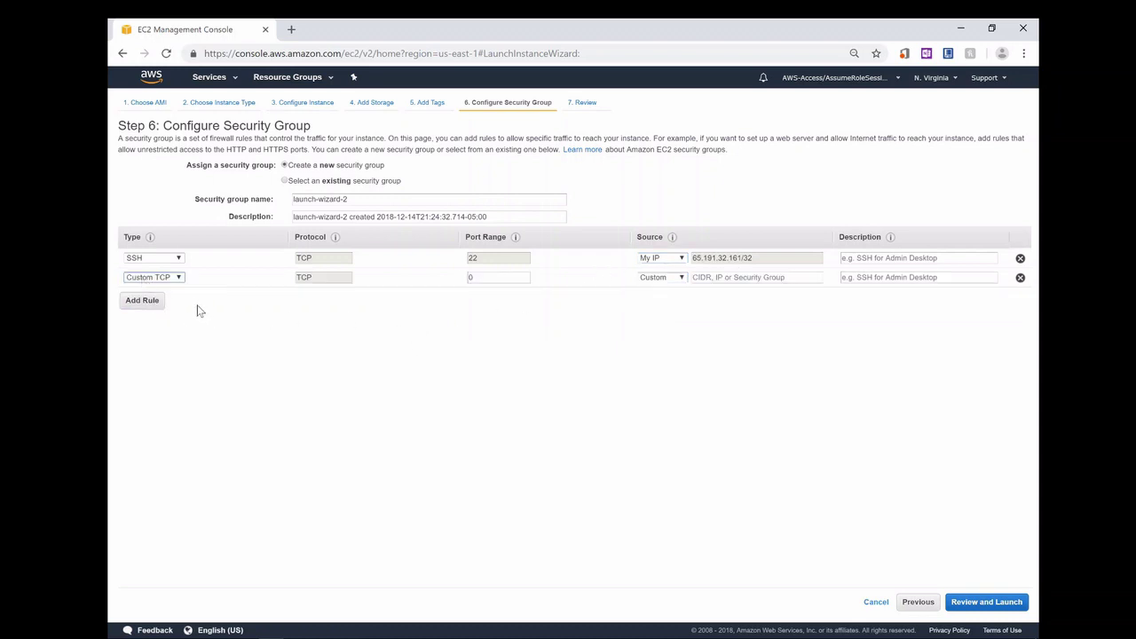
click(178, 277)
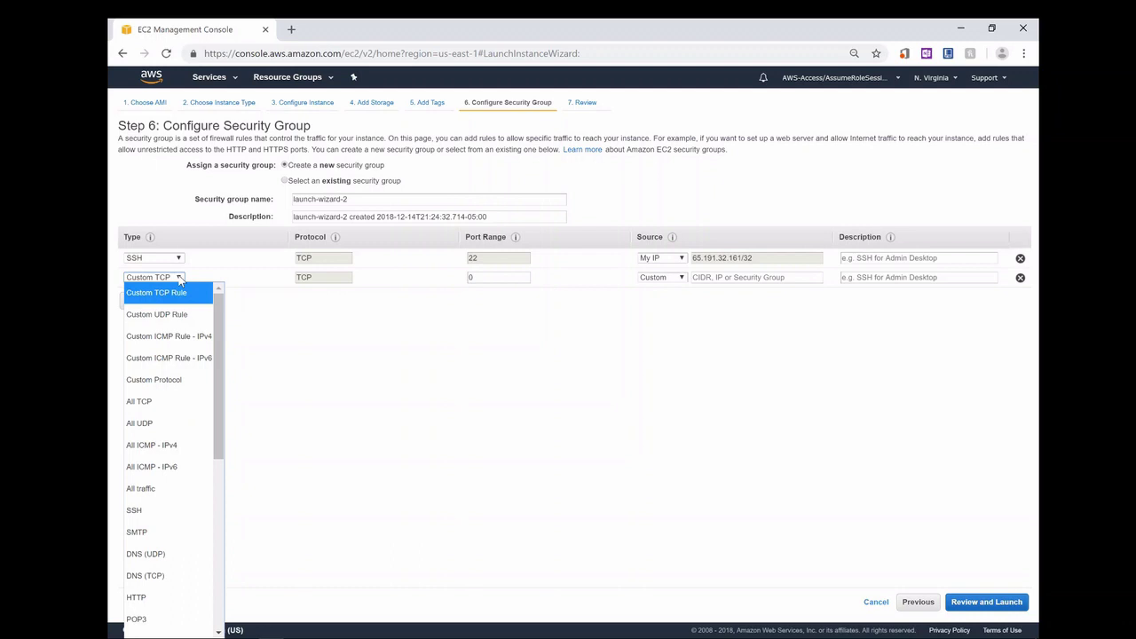
click(183, 316)
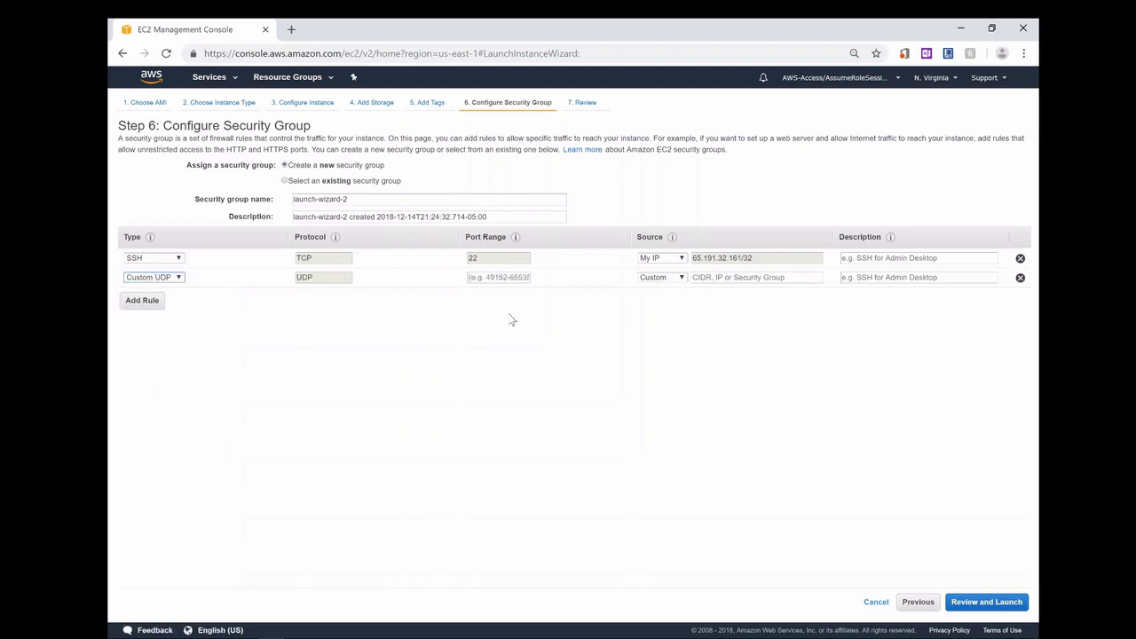
key(Tab)
text(1194)
click(682, 280)
click(656, 337)
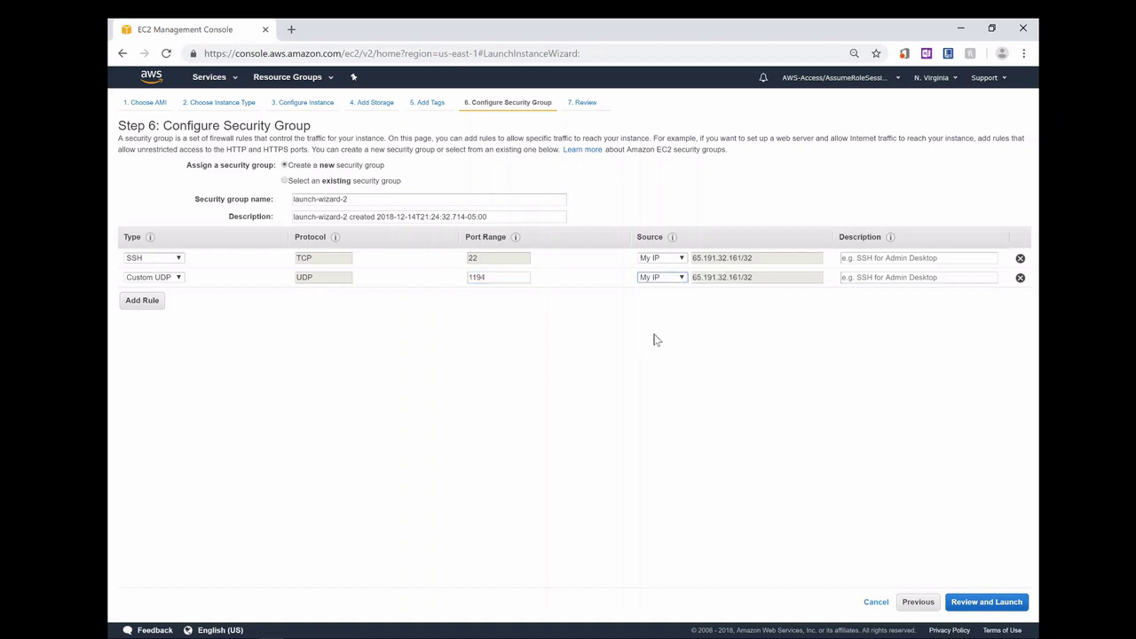
- Add a Custom TCP rule for port 8003 with My IP as the source
click(139, 303)
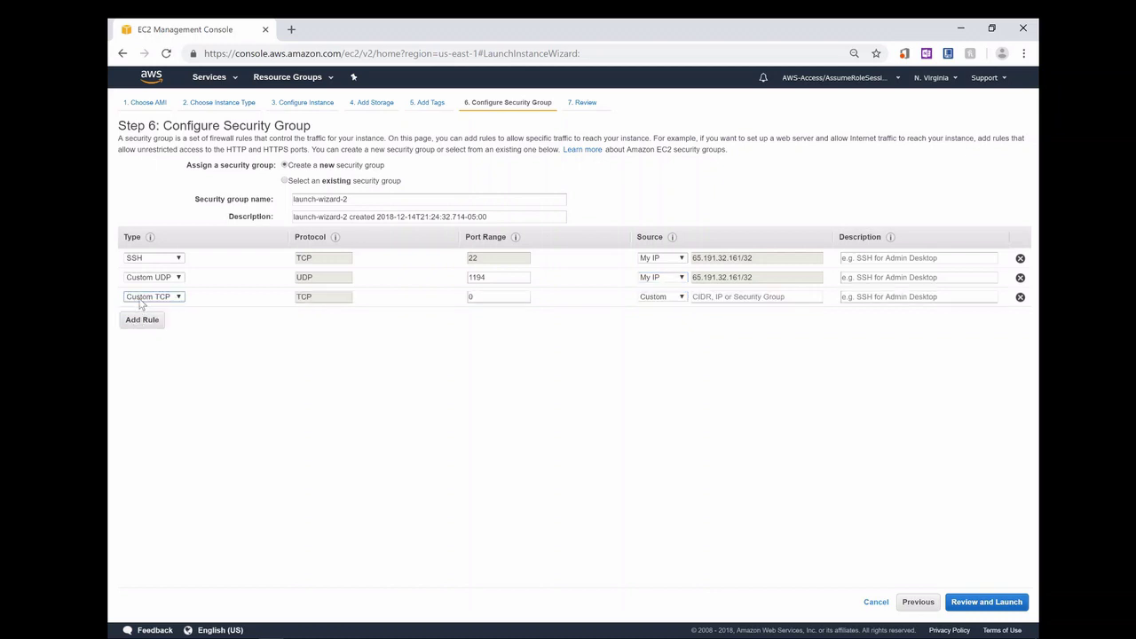
key(Tab)
text(800)
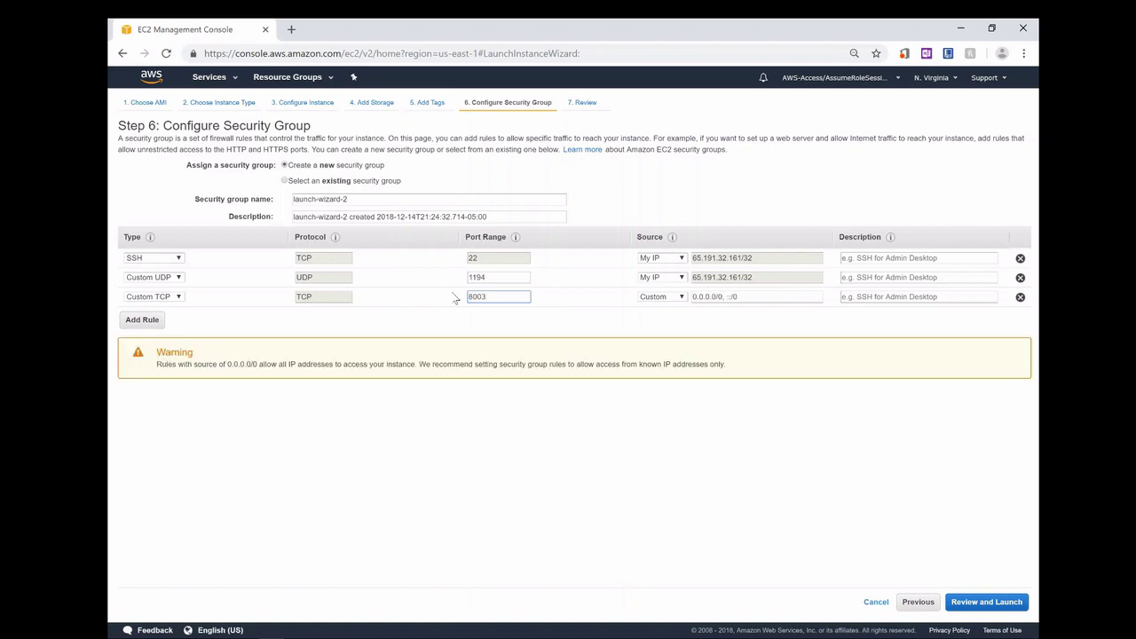
click(680, 297)
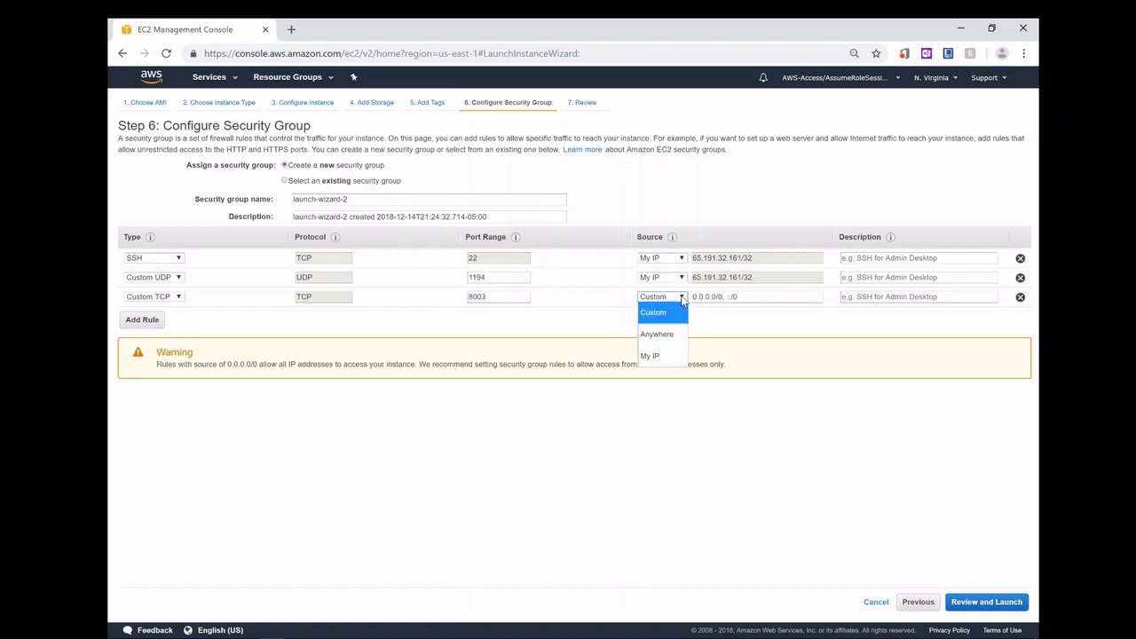
click(660, 356)
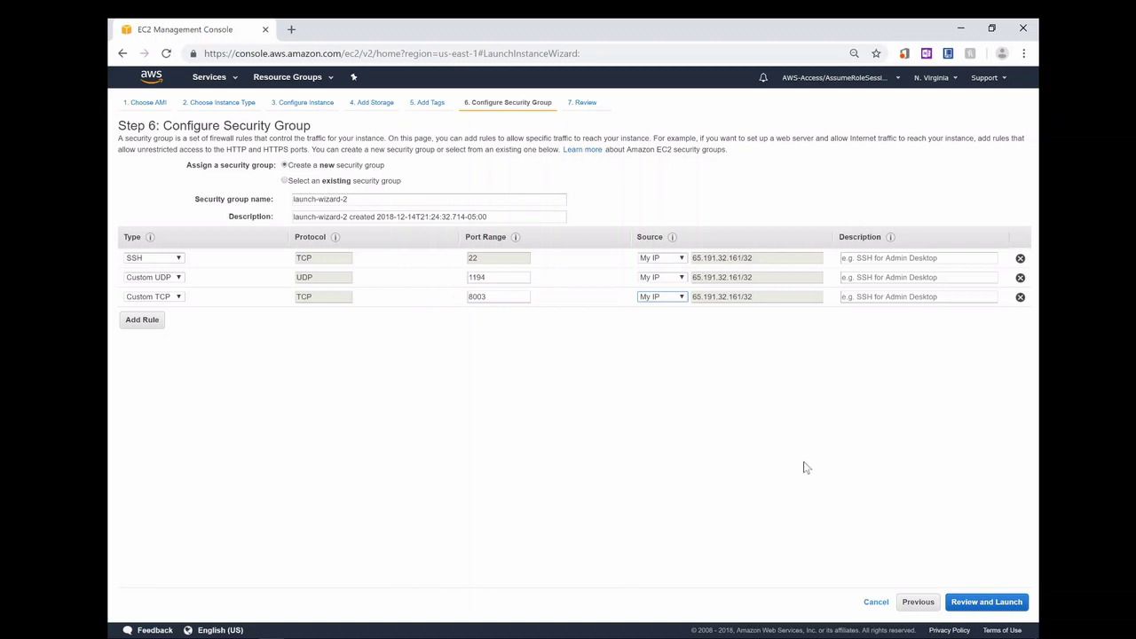
- Review and launch the instance with the existing key pair MyEC2KeyPair, acknowledging access to its private key file
click(968, 606)
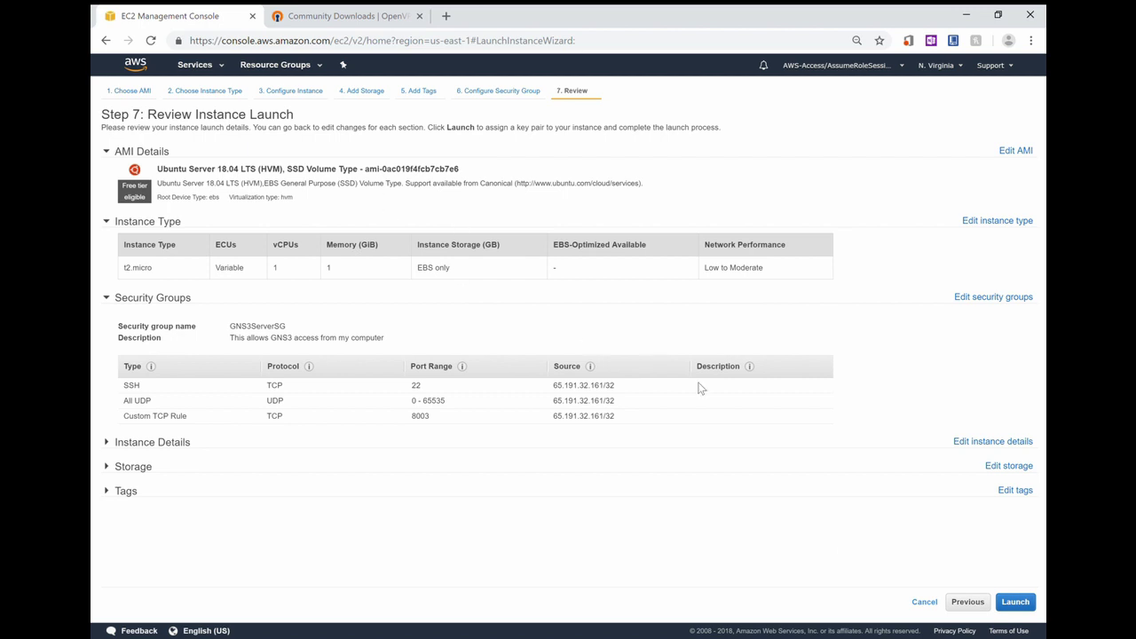
click(1015, 603)
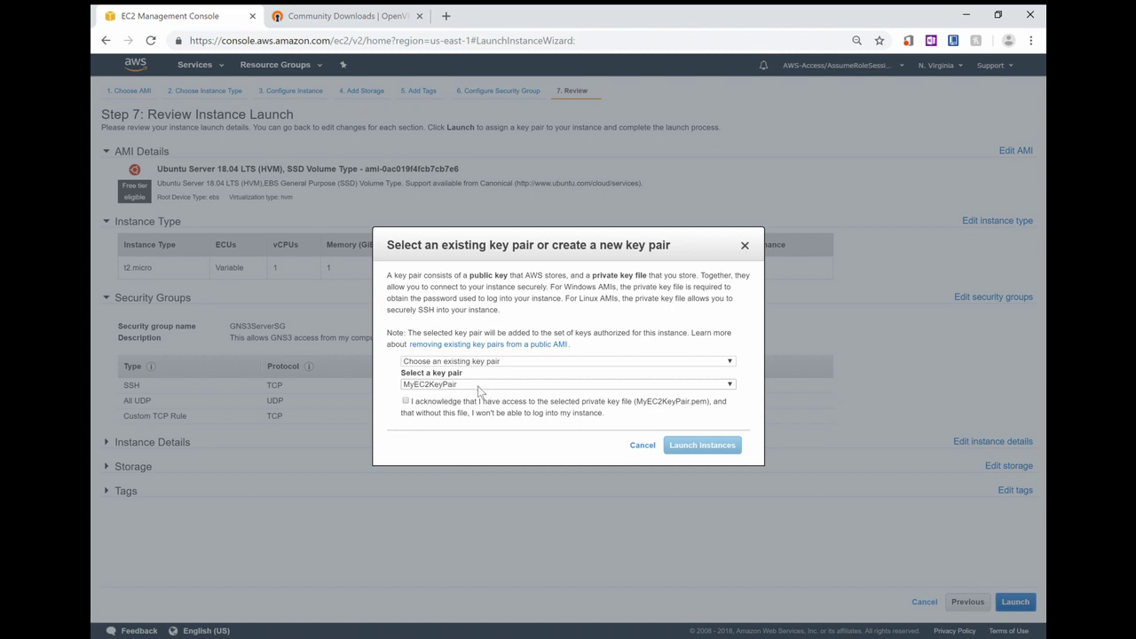
click(407, 402)
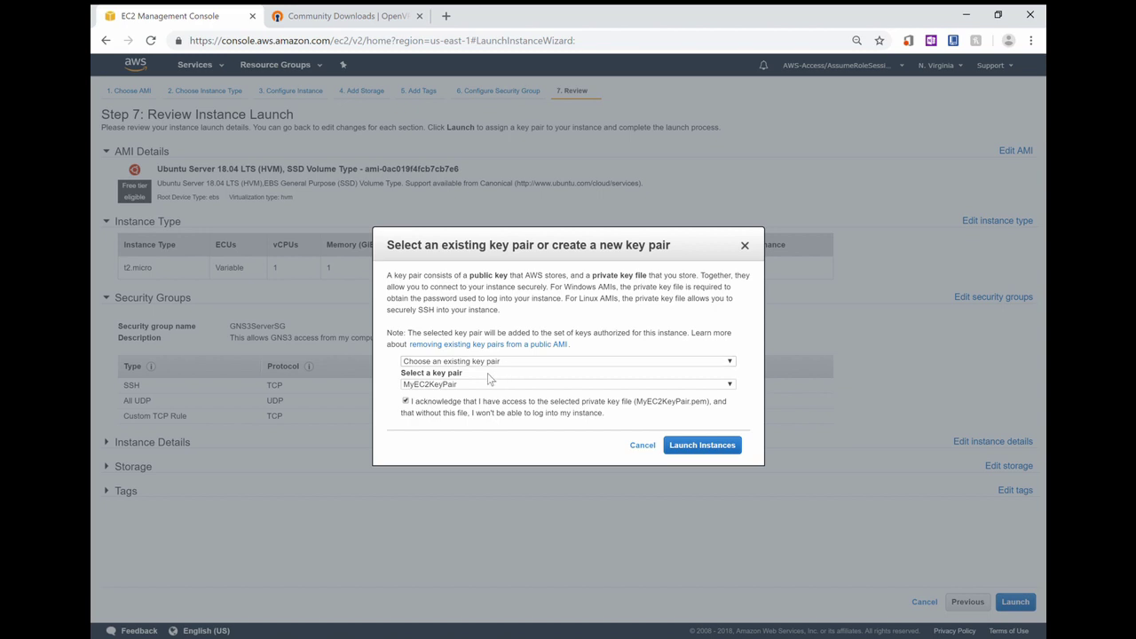
click(698, 450)
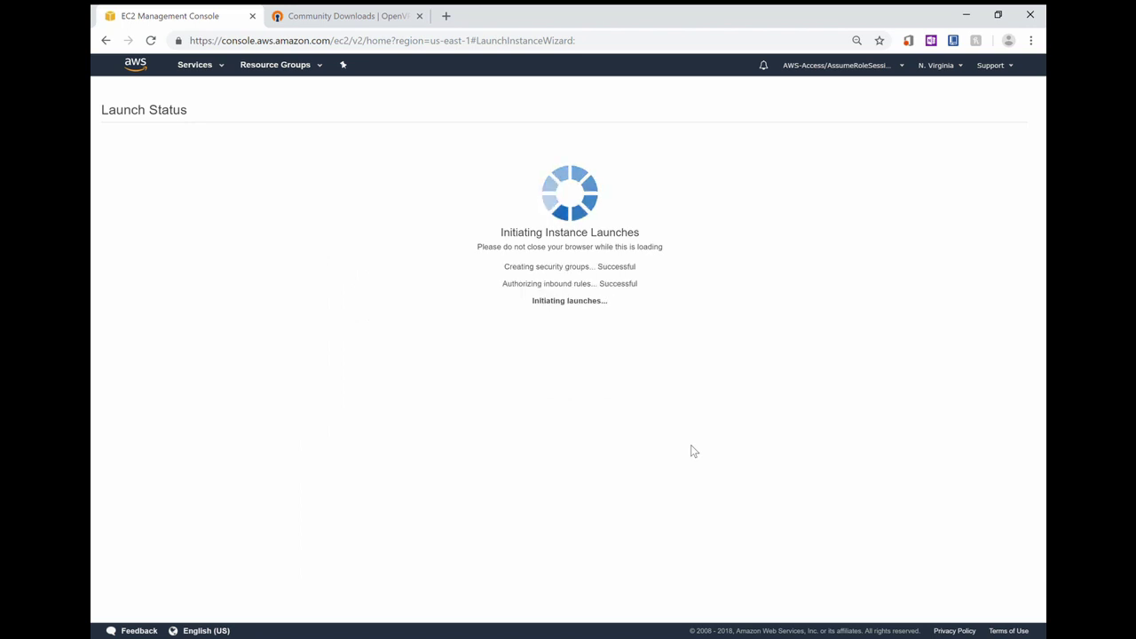
- Copy the GNS3Server instance's IPv4 public IP from the instances list and switch to the Cmder terminal
click(992, 446)
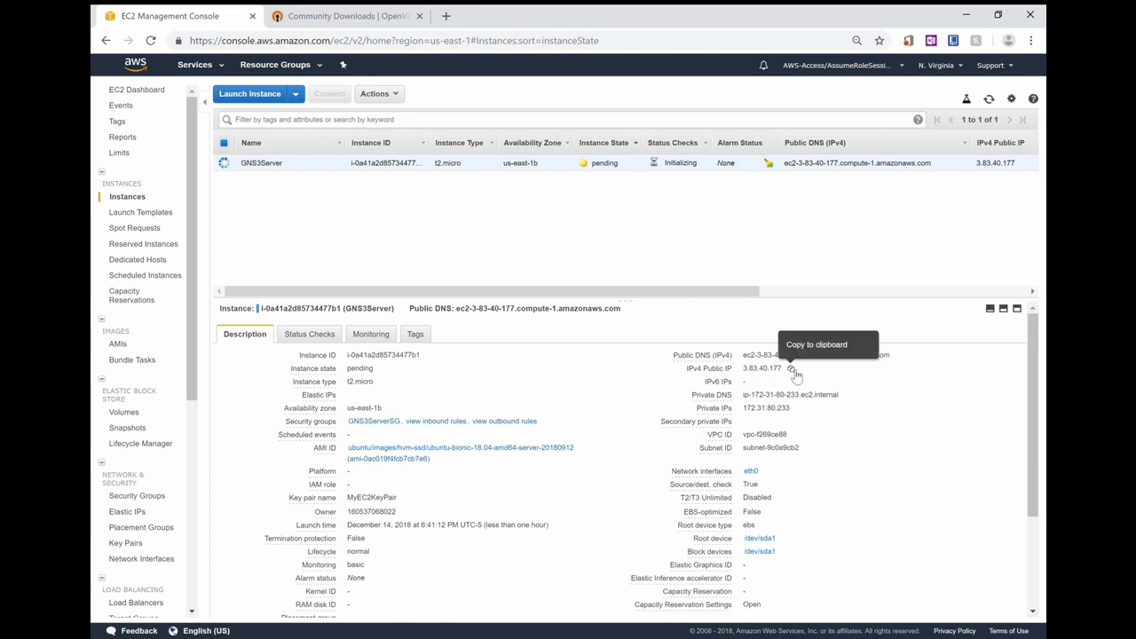
click(791, 370)
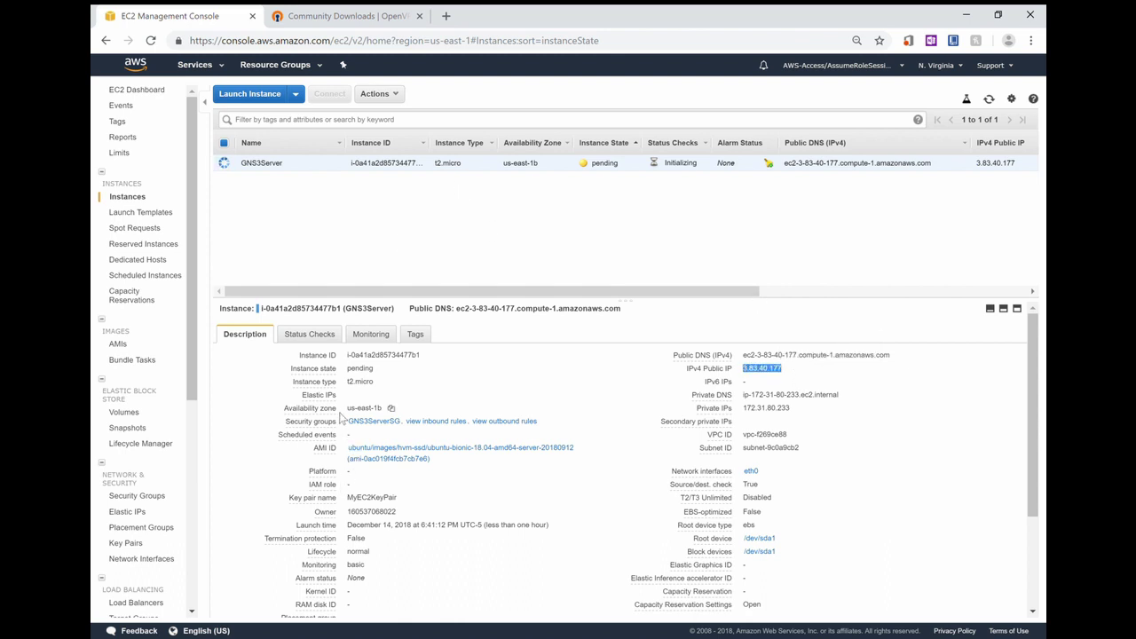
click(284, 633)
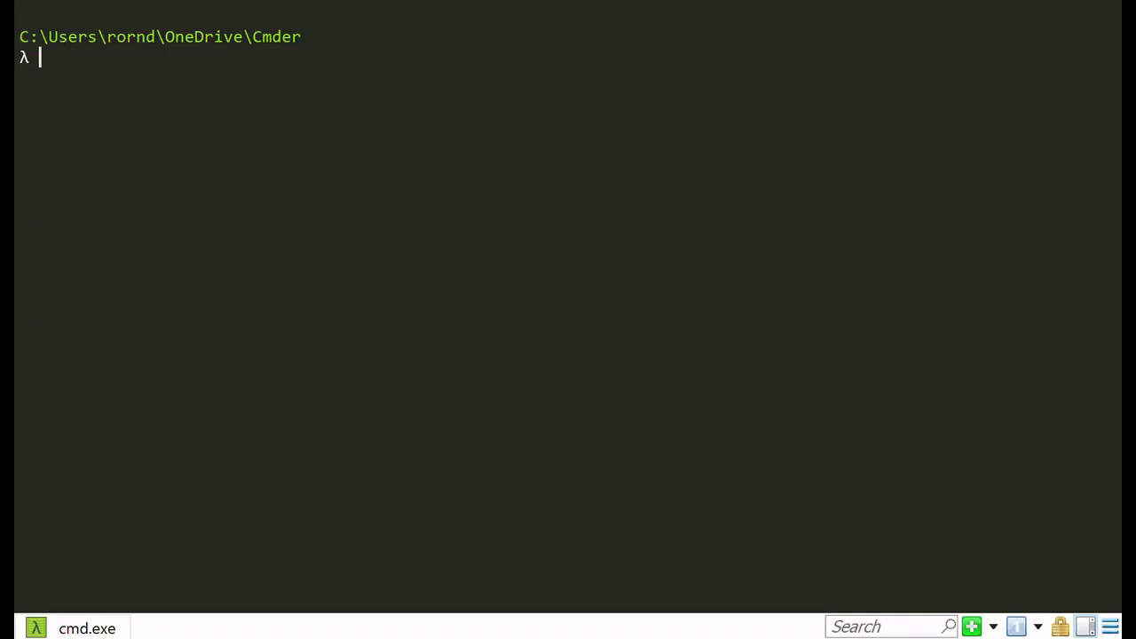
- Connect over SSH to 3.83.40.177 as ubuntu with the key file ./Keys/MyEC2KeyPair.pem and accept the host's authenticity
text(ssh -l ubuntu)
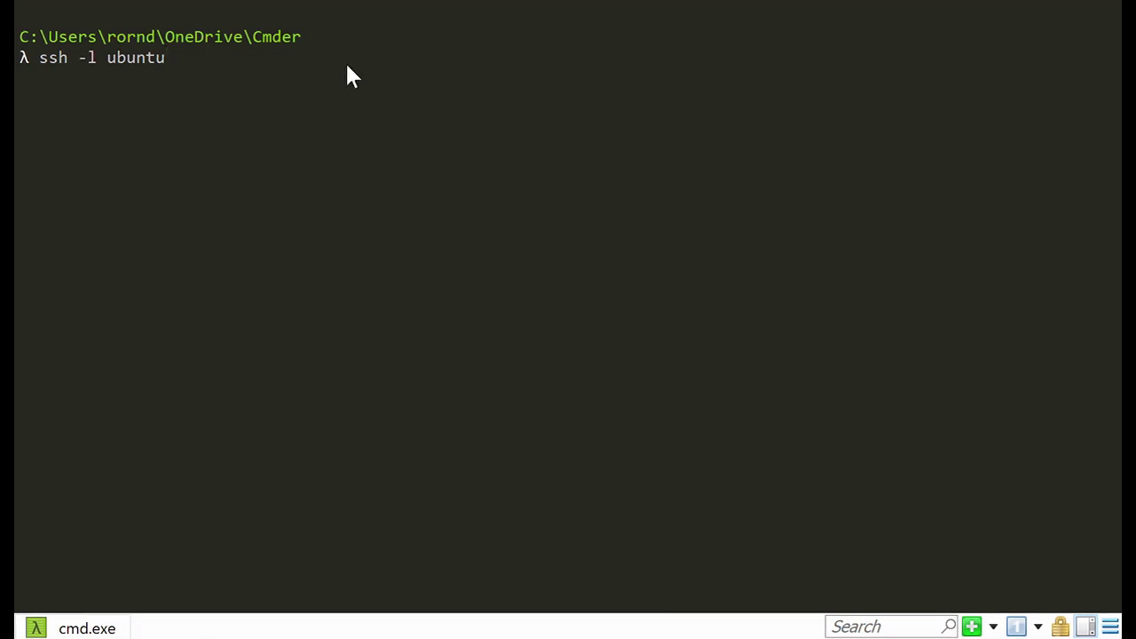
text( 3.83.40.177 -)
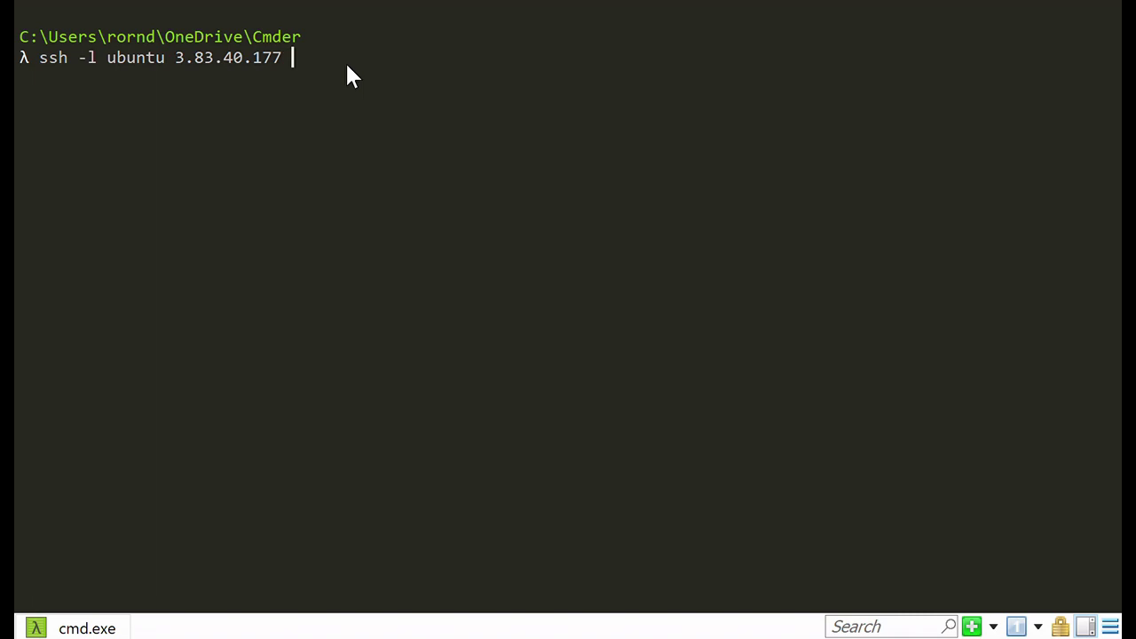
text(i ./Keys/MyEC2KeyPair.pem)
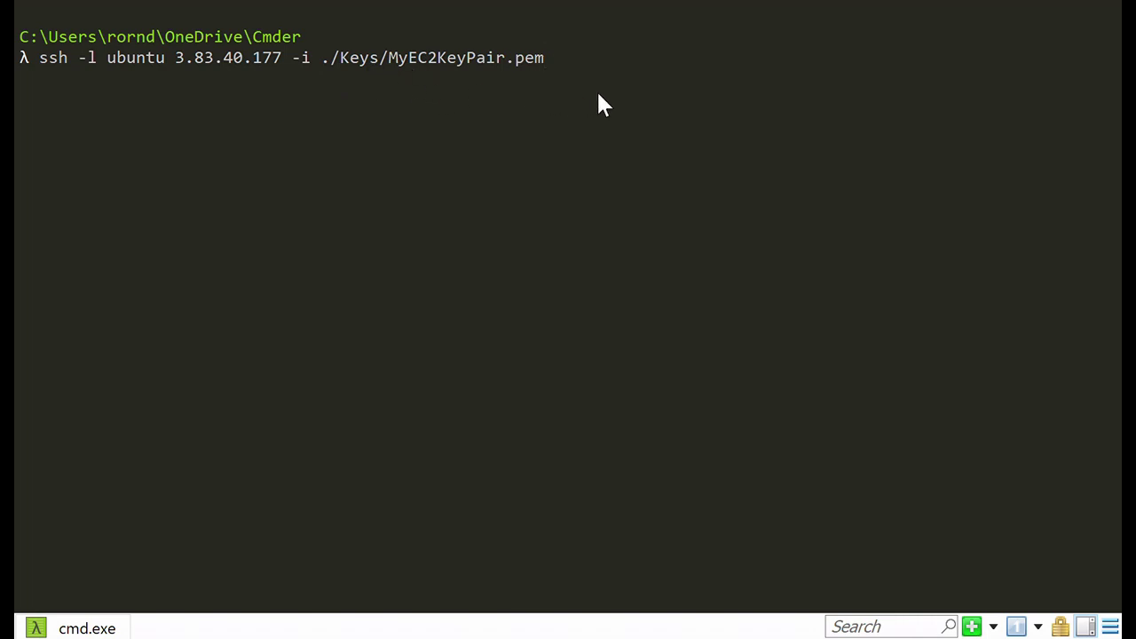
key(Return)
text(yes)
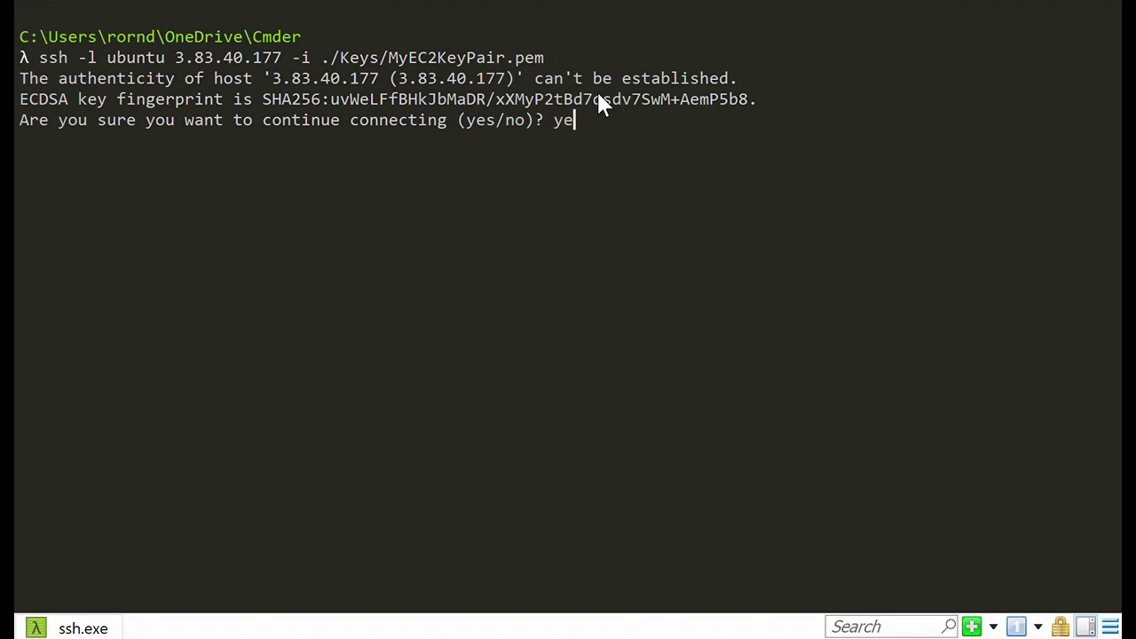
key(Return)
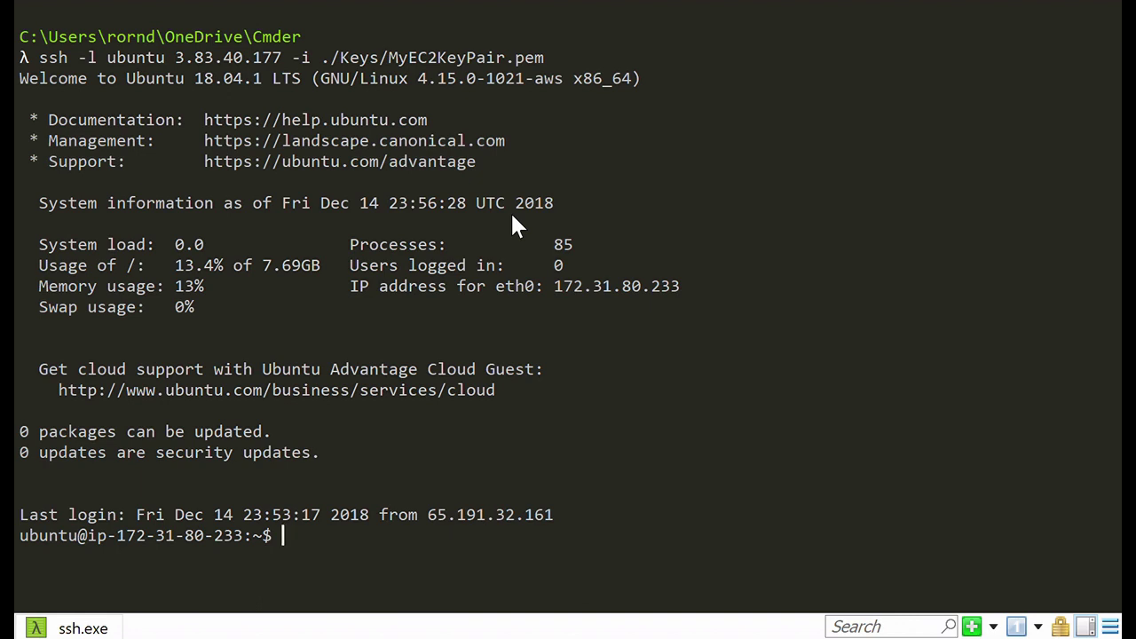
- Change the working directory on the server to /tmp and clear the terminal
text(cd)
text( tmp)
key(BackSpace)
key(BackSpace)
key(BackSpace)
text(/tmp)
key(Return)
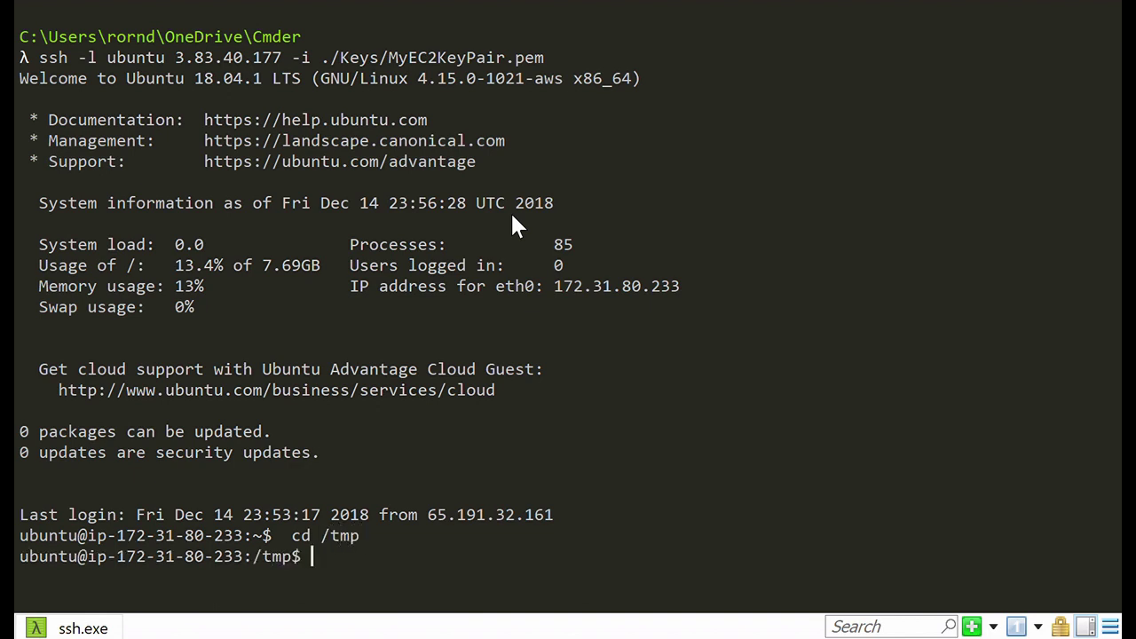
text(clear)
key(Return)
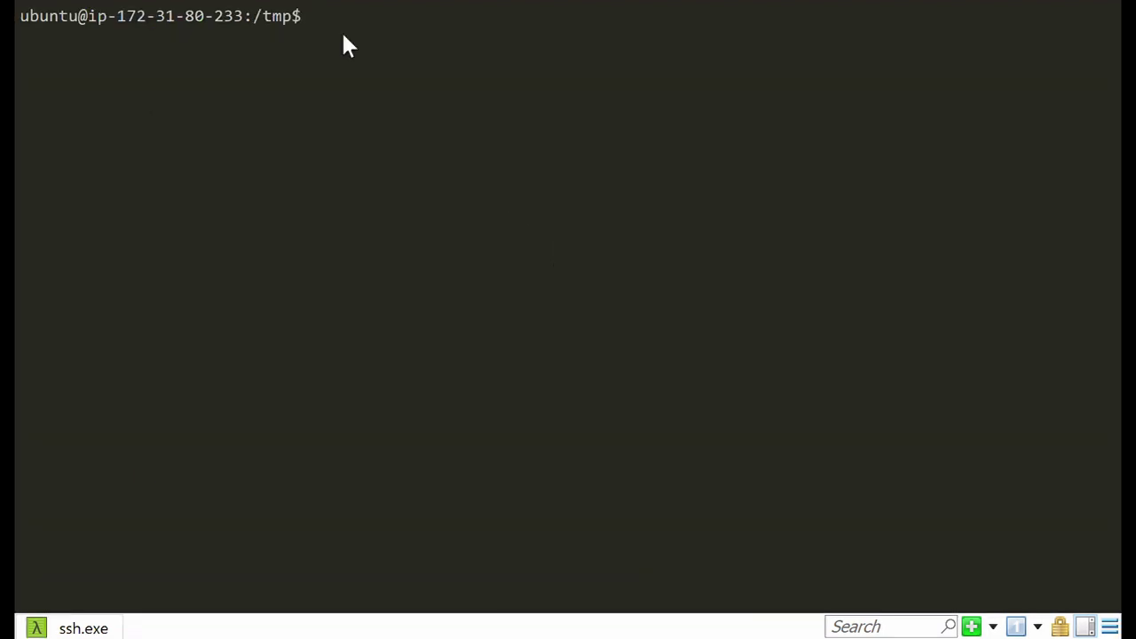
click(343, 33)
right_click(342, 32)
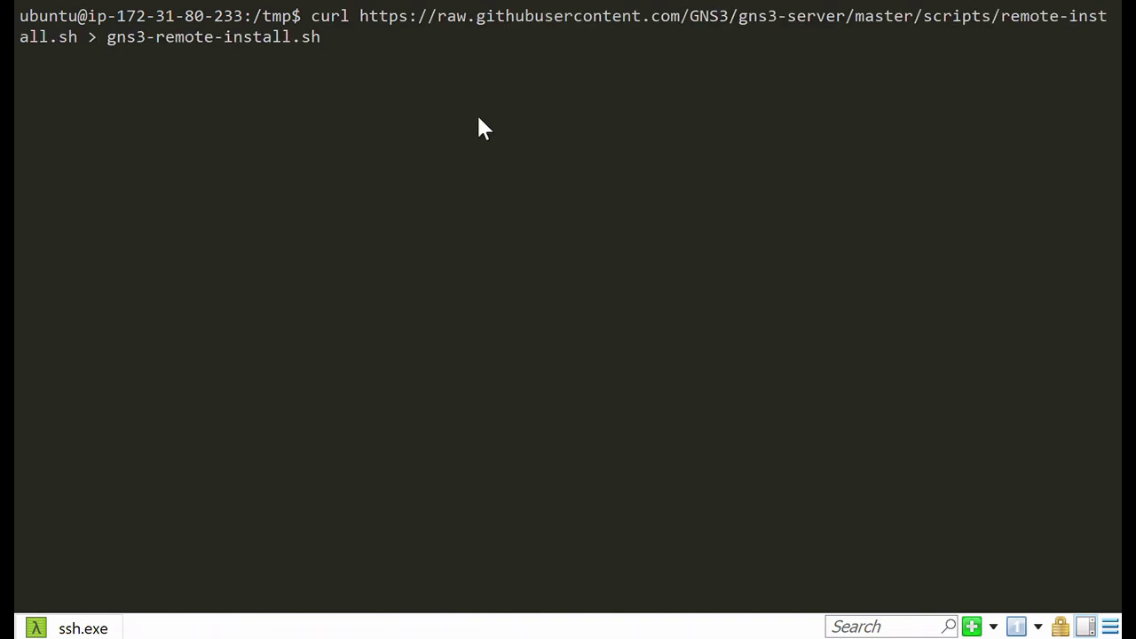
key(Return)
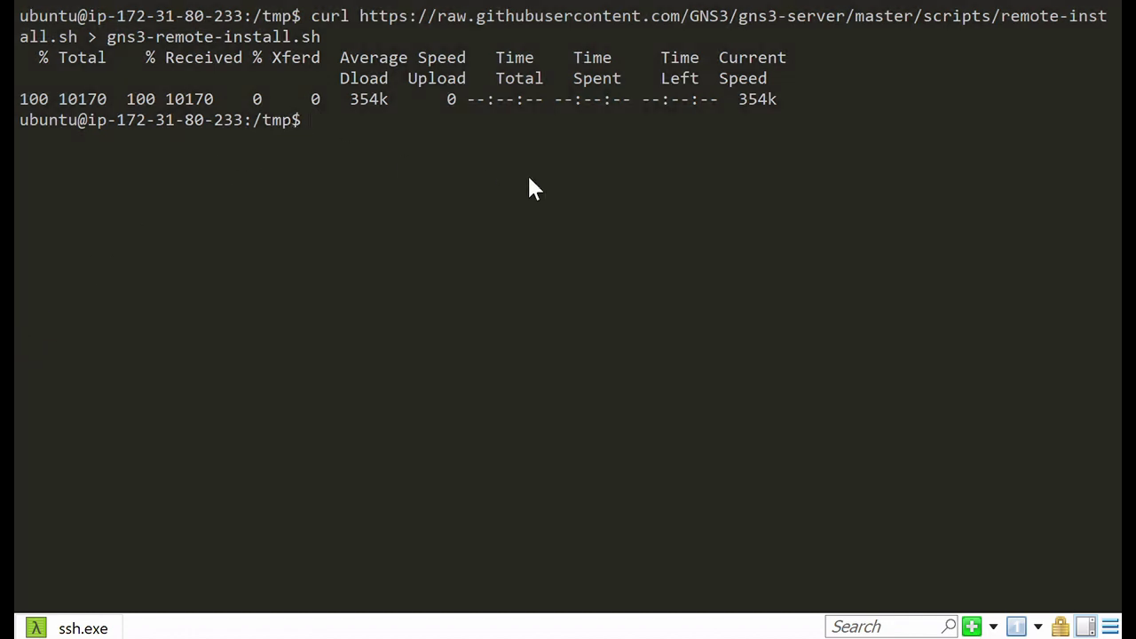
- Run gns3-remote-install.sh through sudo bash with the options --with-openvpn, --with-iou and --with-i386-repository
text(sudo)
key(ctrl+v)
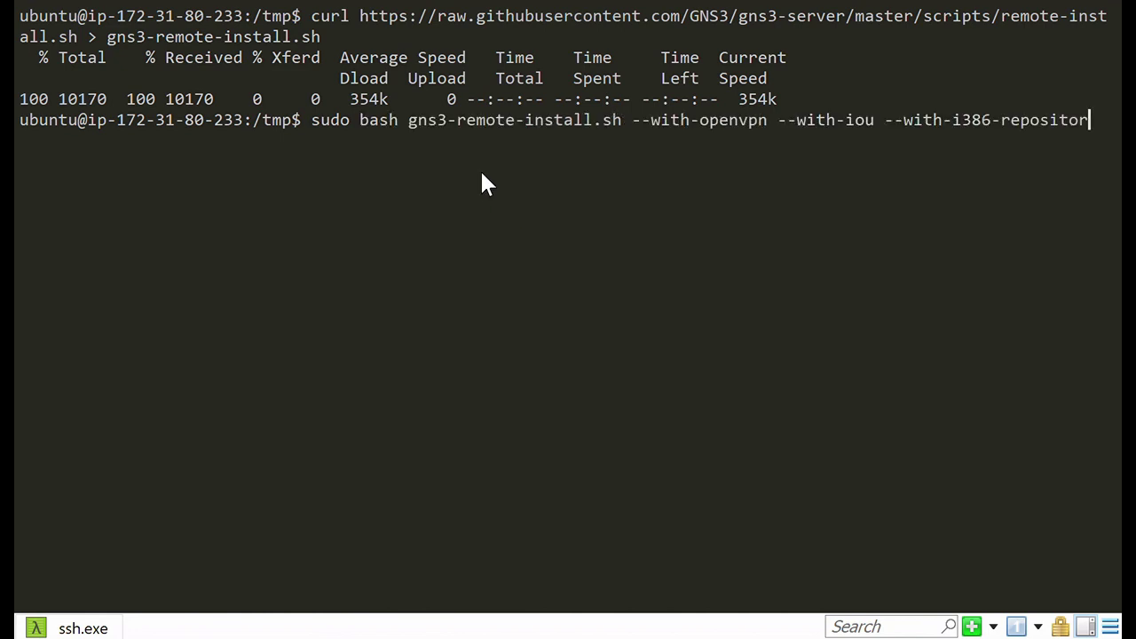
key(Return)
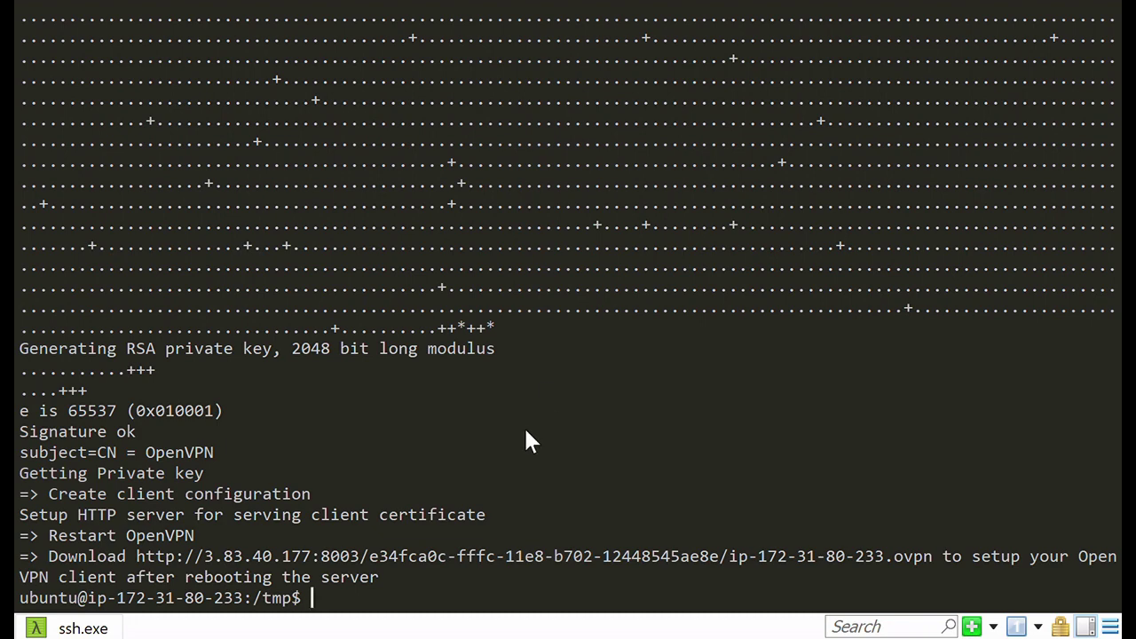
- Reboot the server immediately with superuser rights
drag(378, 579, 32, 589)
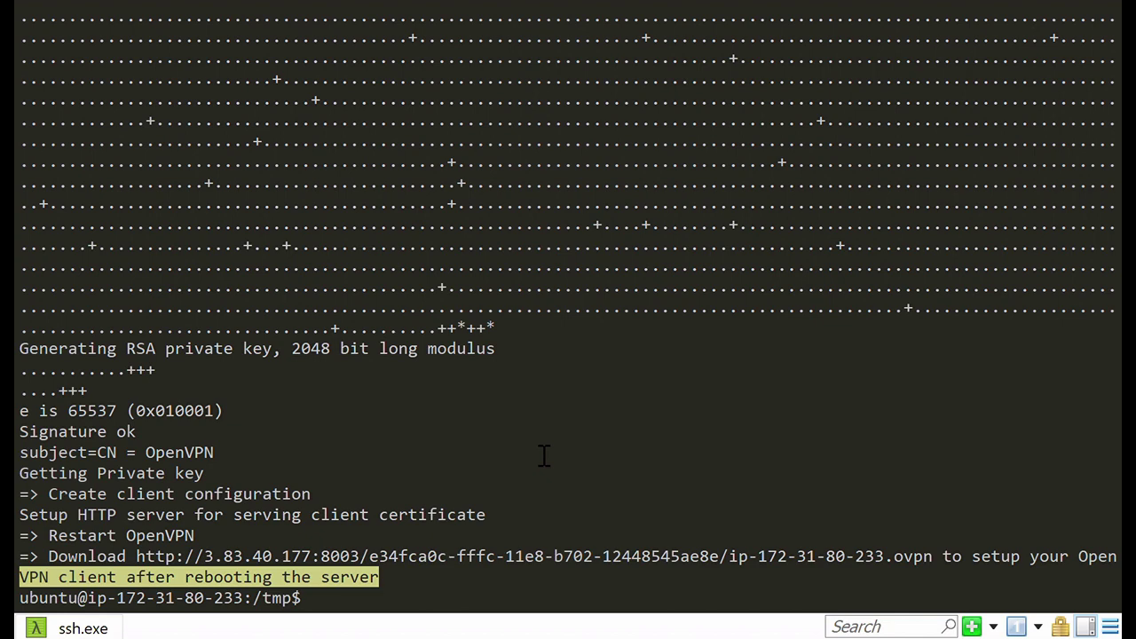
click(418, 598)
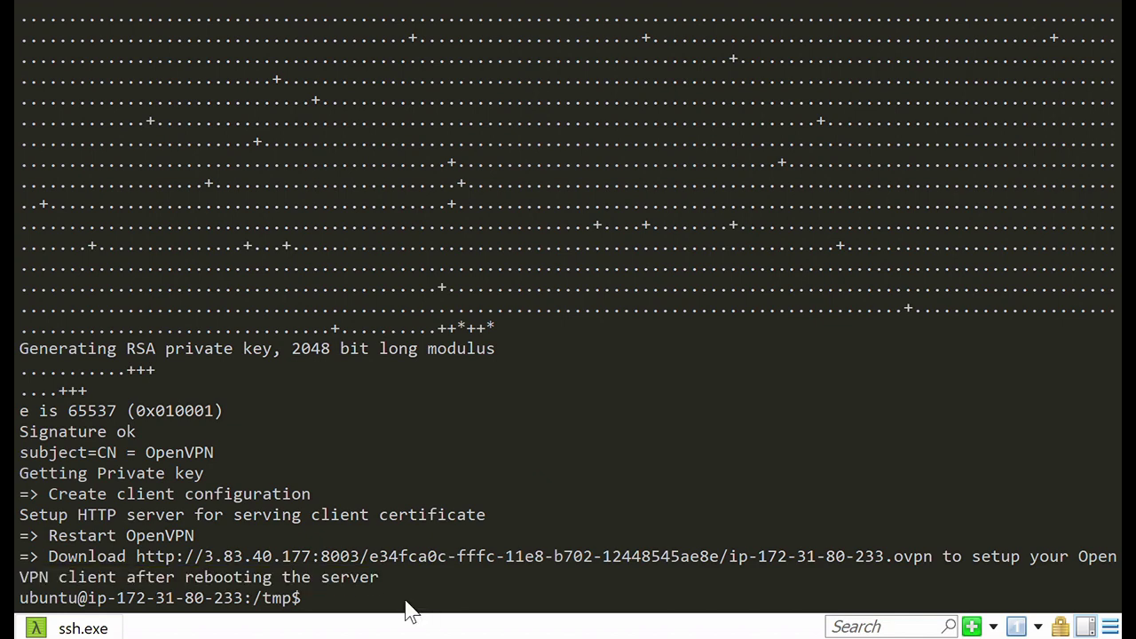
text(reboot now)
key(Return)
text(sudo reboo)
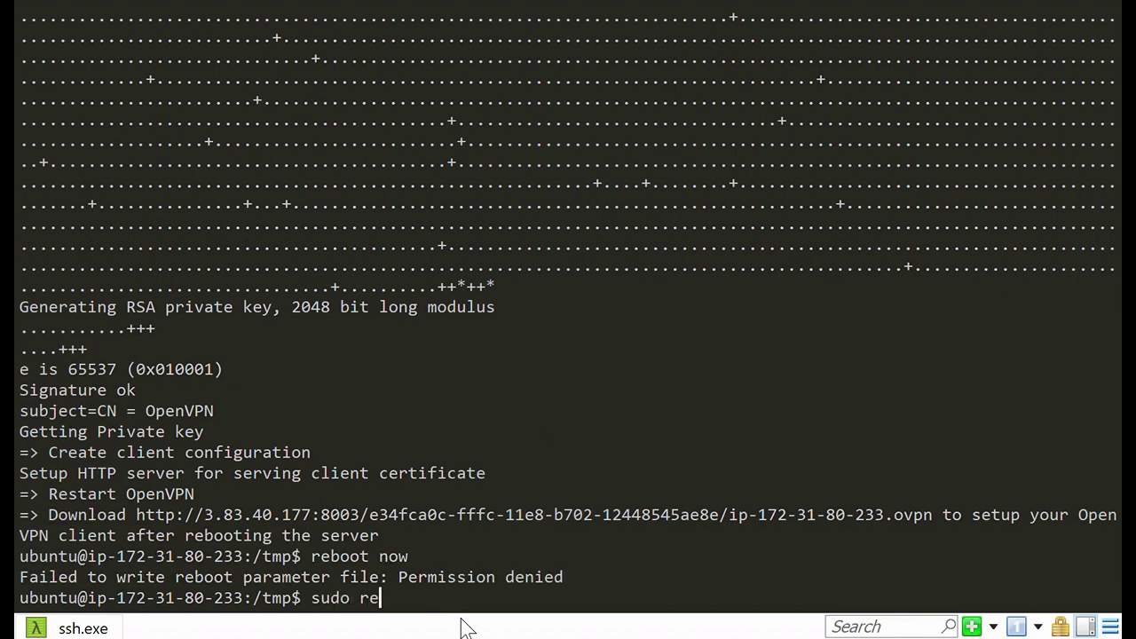
text(t now)
key(Return)
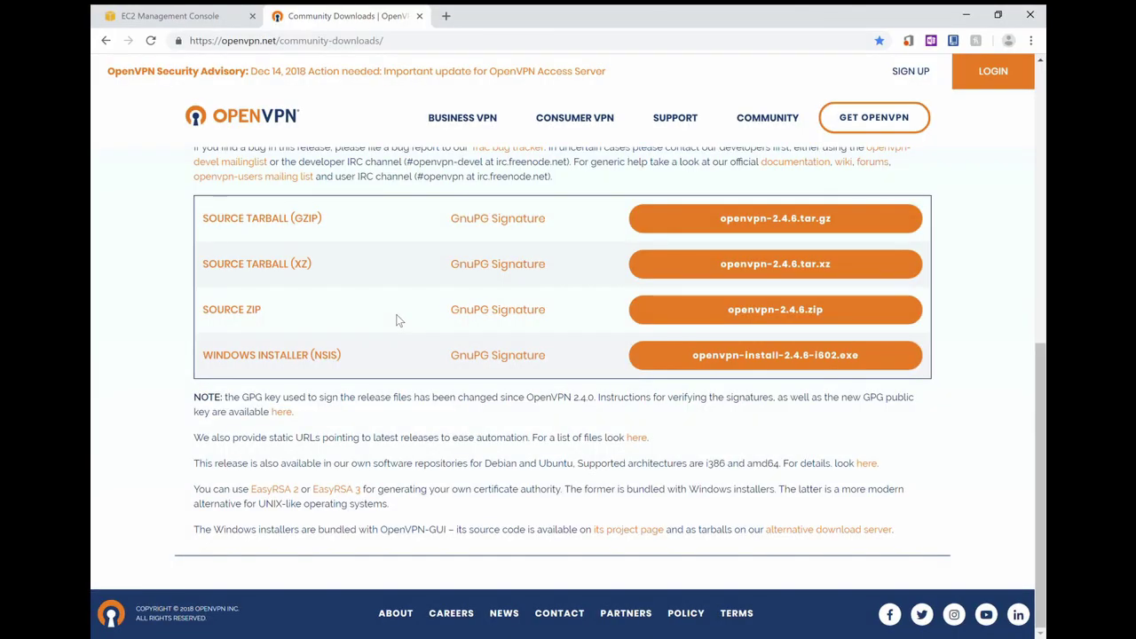
- Download the Windows installer openvpn-install-2.4.6-i602.exe from the OpenVPN Community Downloads page and launch it
scroll(398, 320, up, 10)
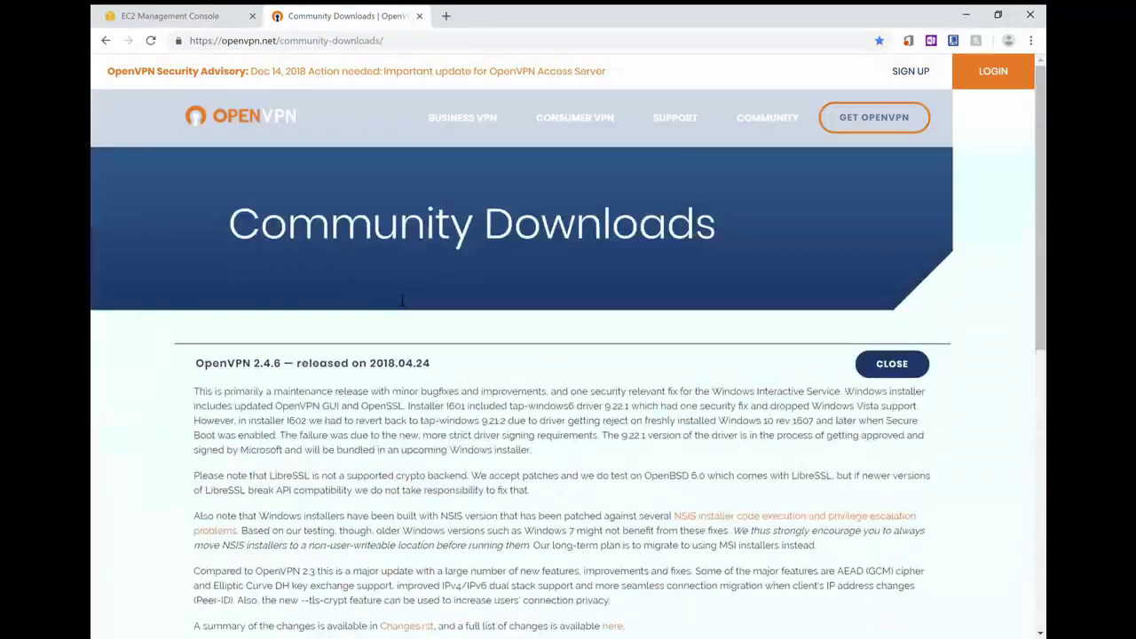
scroll(425, 386, down, 4)
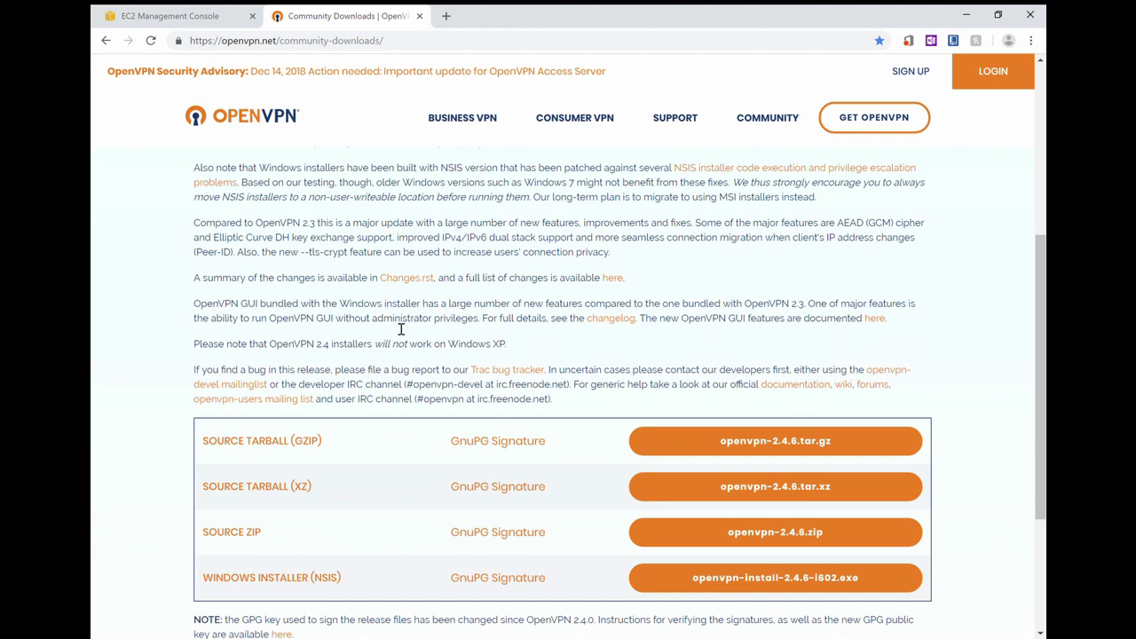
scroll(429, 337, down, 2)
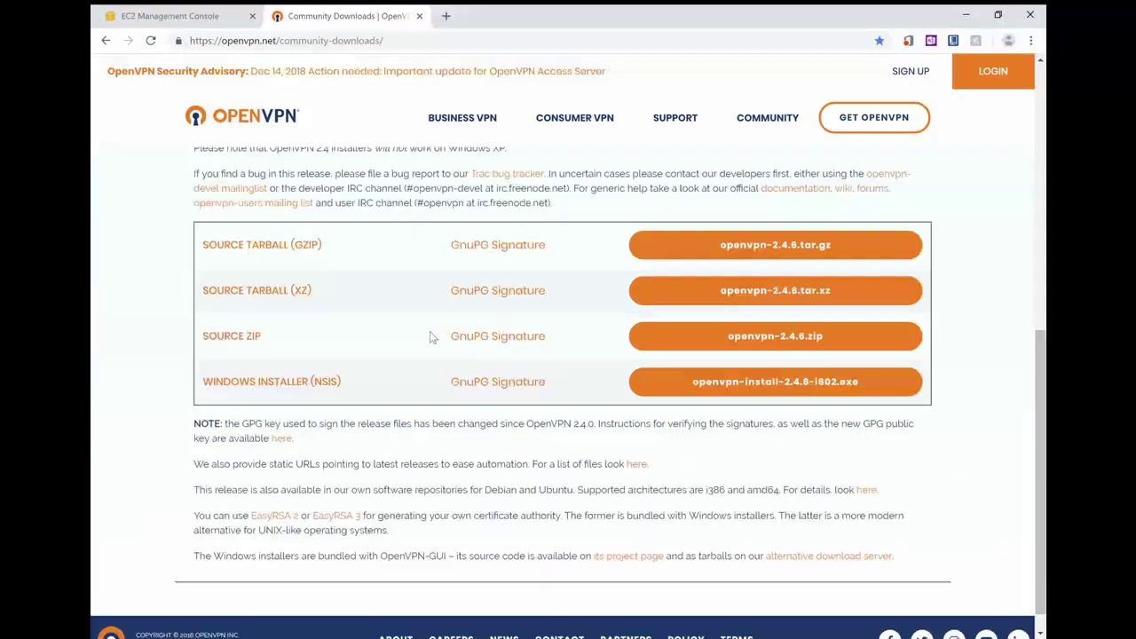
scroll(420, 450, up, 1)
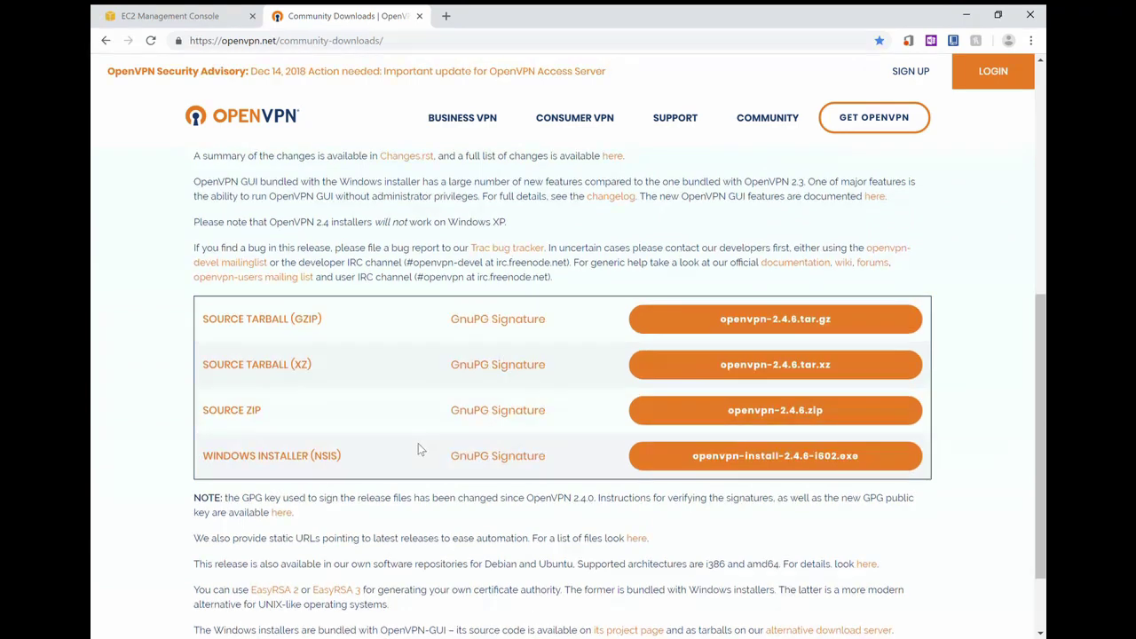
scroll(419, 450, up, 5)
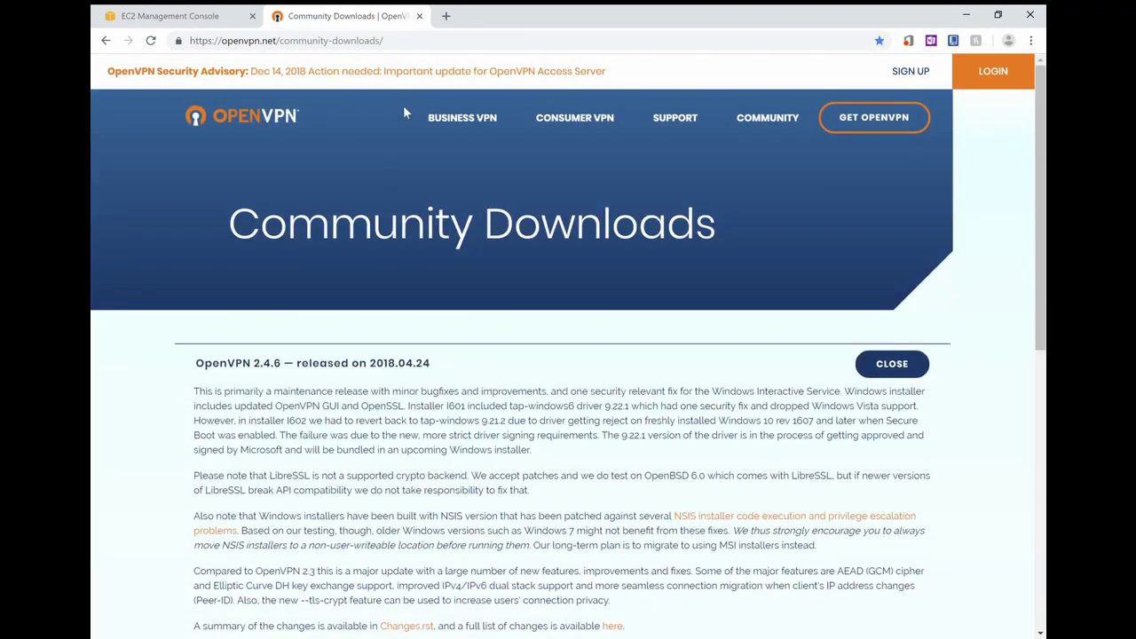
click(405, 43)
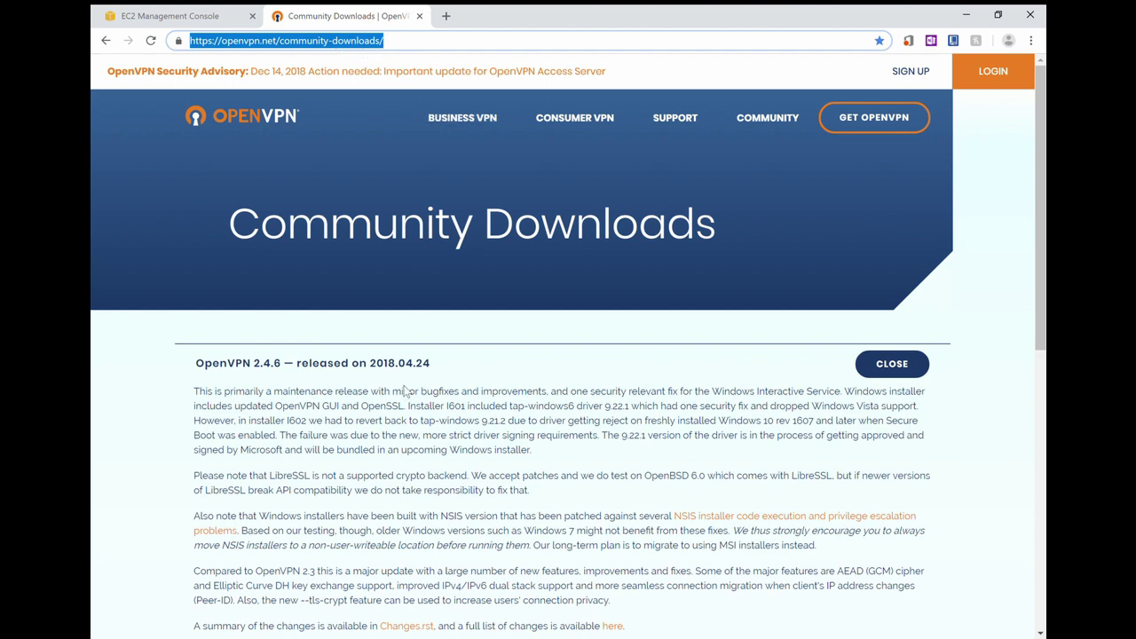
scroll(407, 390, down, 6)
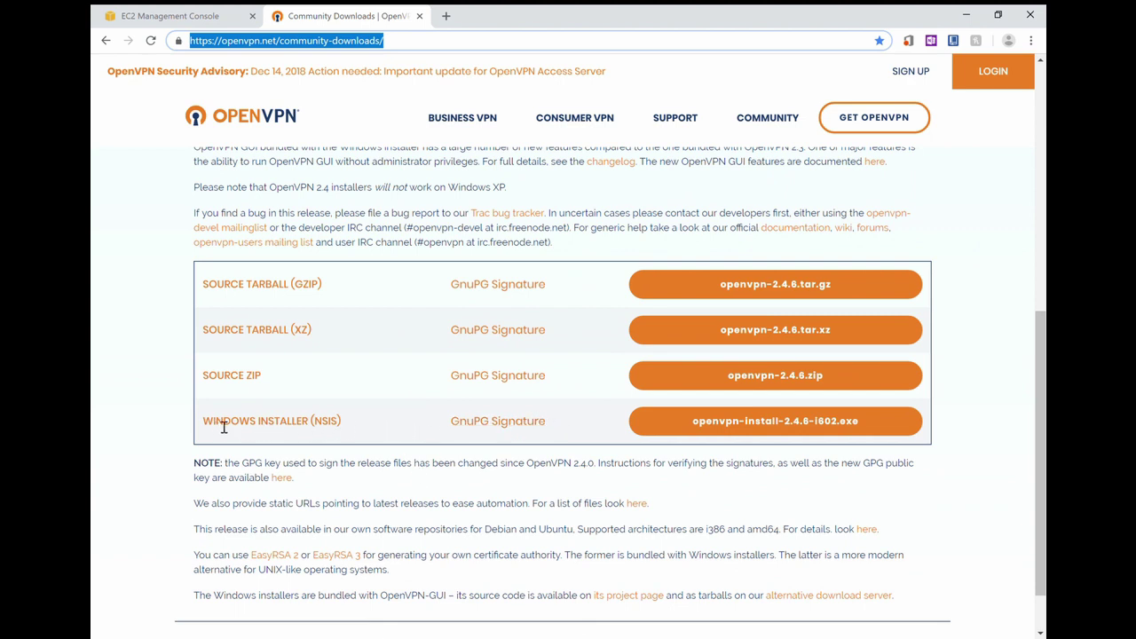
click(731, 428)
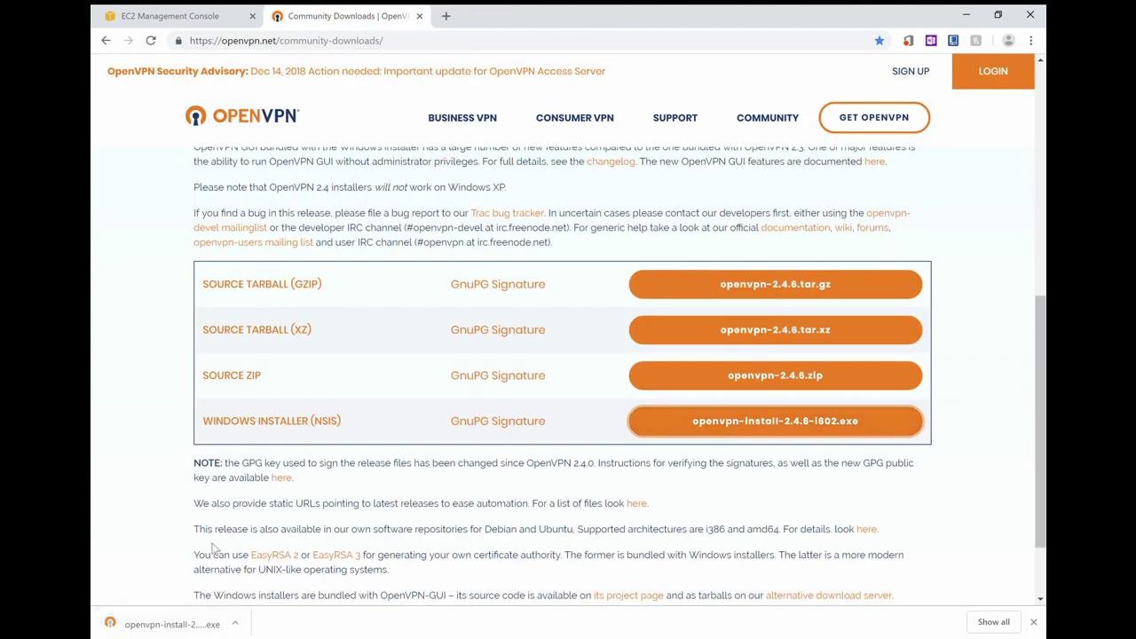
click(177, 623)
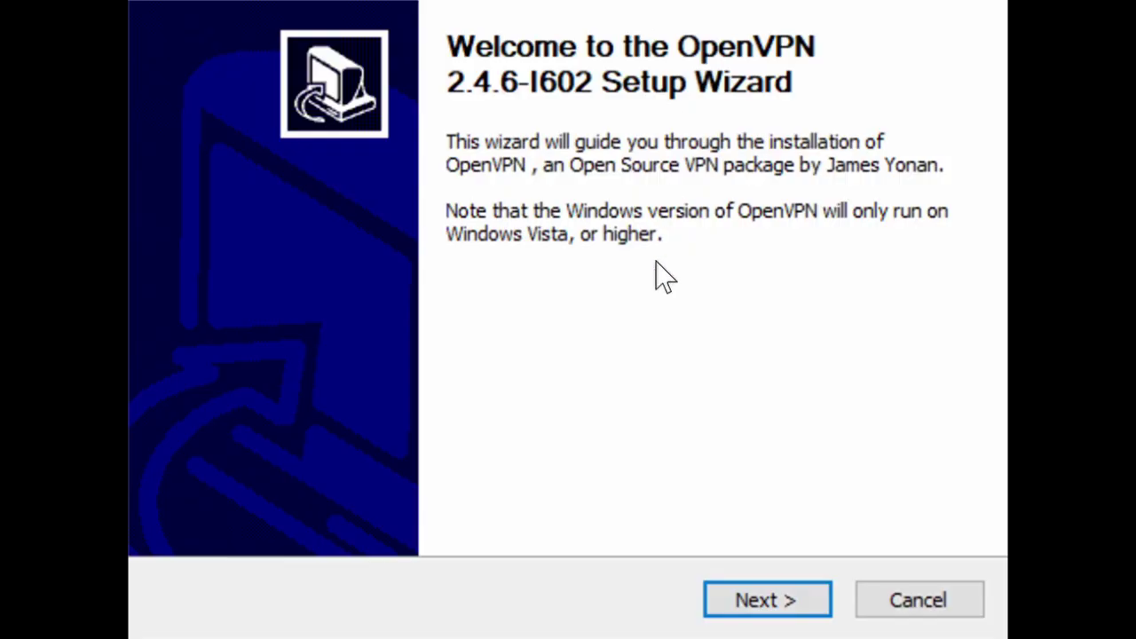
- Install OpenVPN 2.4.6-I602, accepting the license and default components, and finish the setup without showing the readme
click(744, 605)
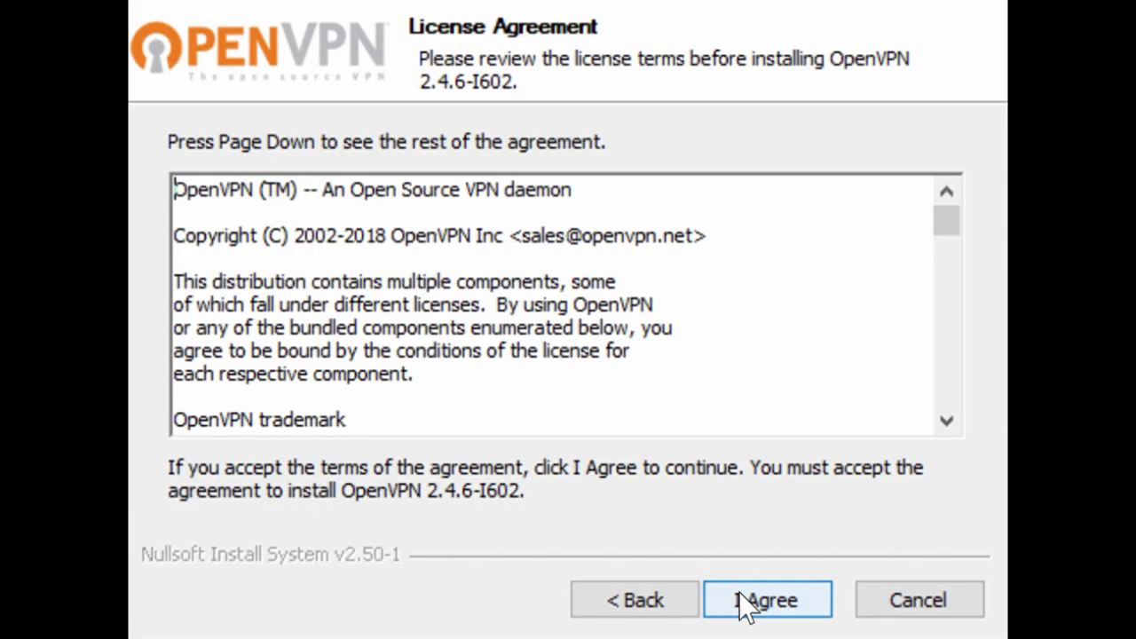
click(742, 594)
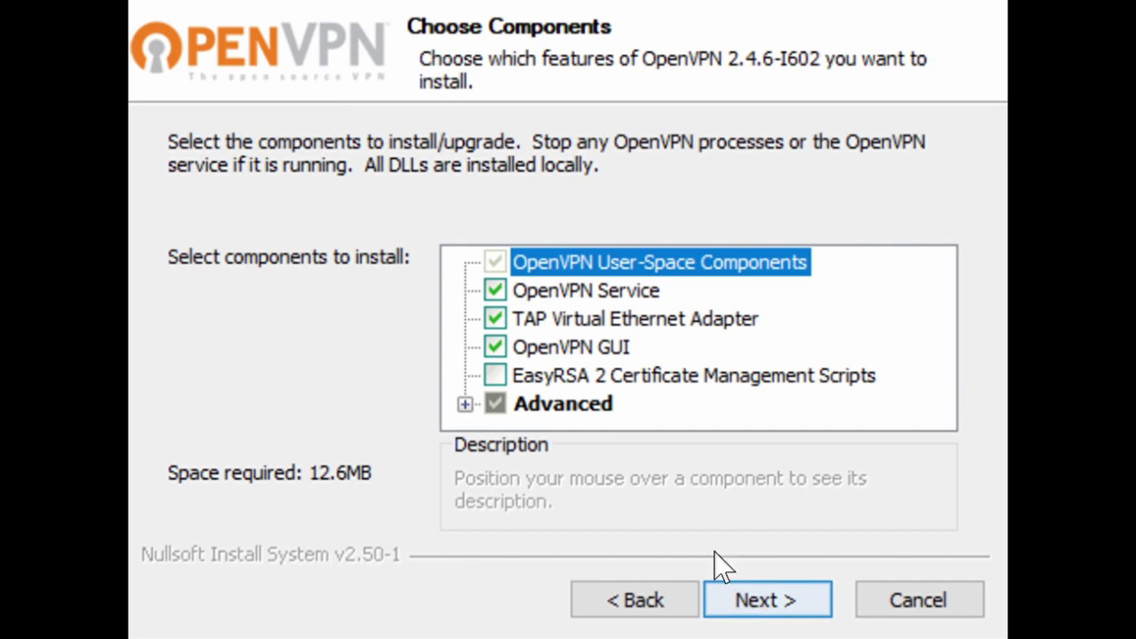
click(763, 603)
click(769, 607)
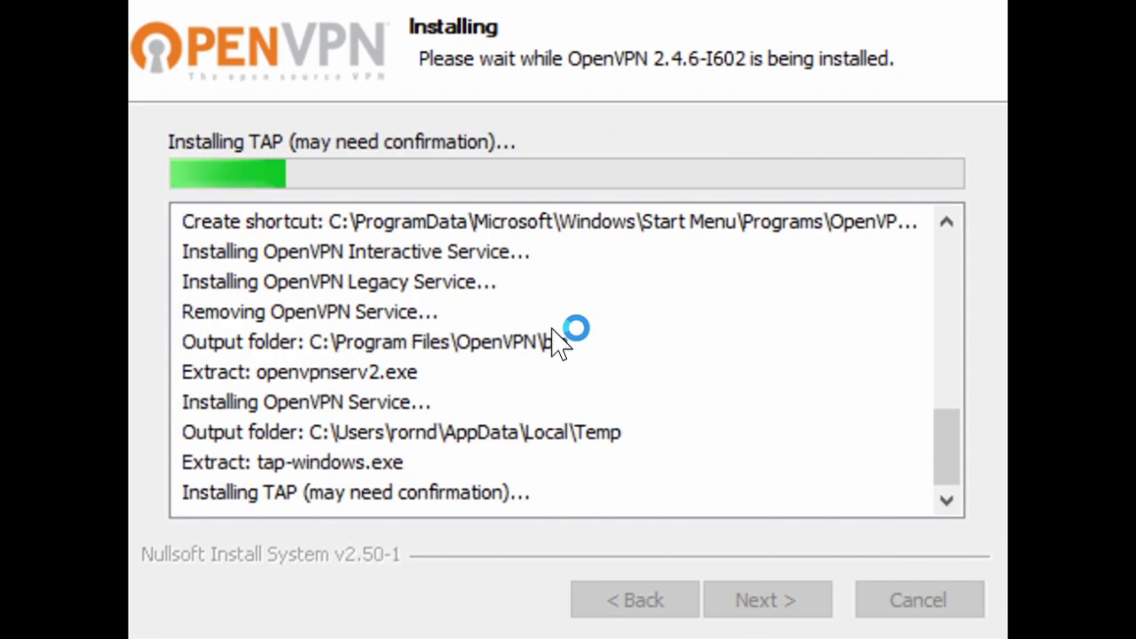
click(750, 607)
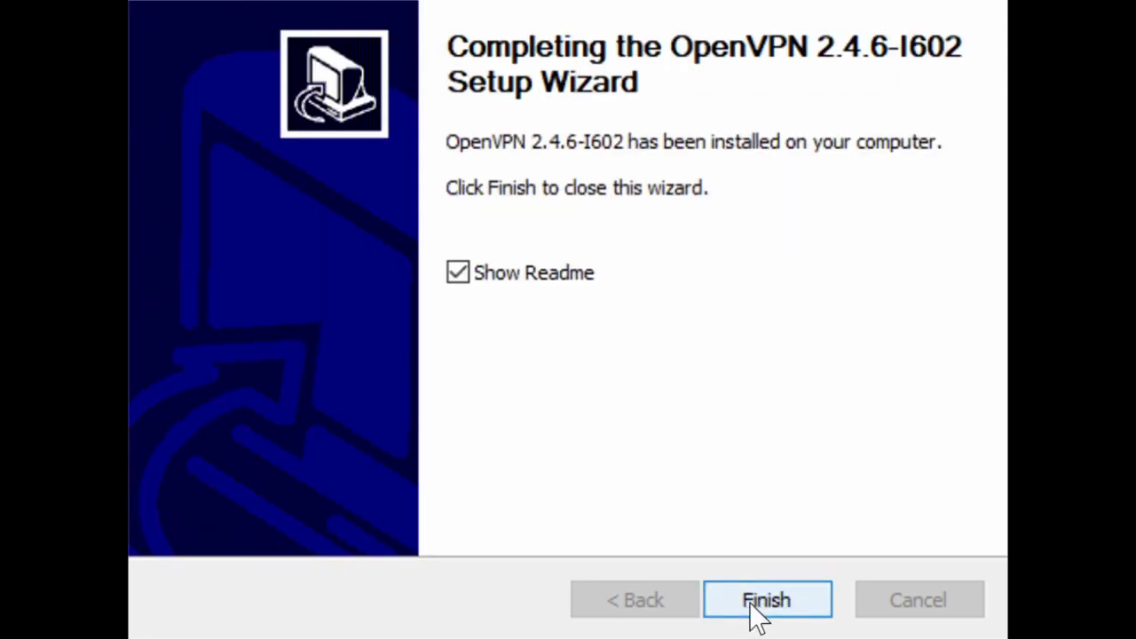
click(459, 275)
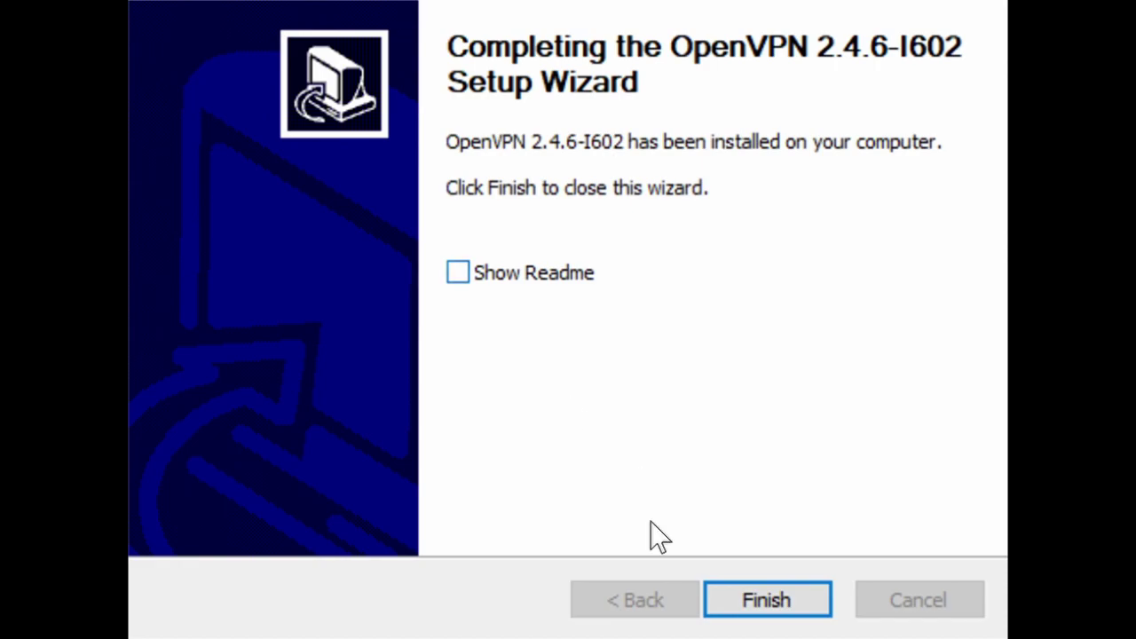
click(759, 601)
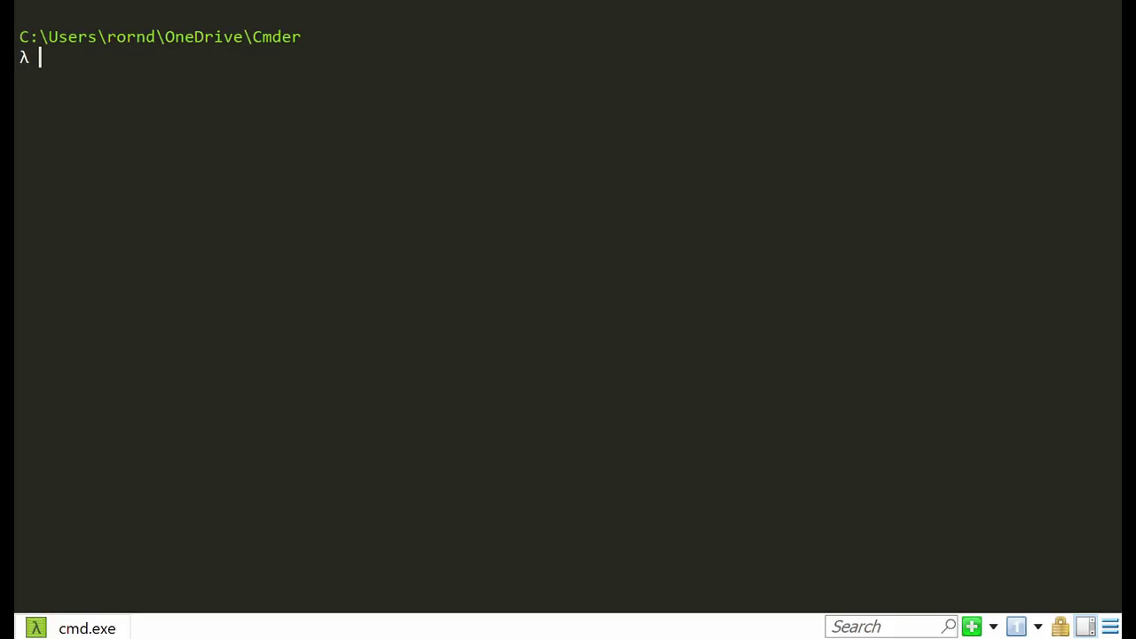
- Clear the Cmder terminal and reconnect over SSH to 3.83.40.177 as ubuntu with the key file ./Keys/MyEC2KeyPair.pem
text(cls)
key(Return)
text(ssh -l ubuntu 3.83.40.177 -i ./Keys/MyEC2KeyPair.pem)
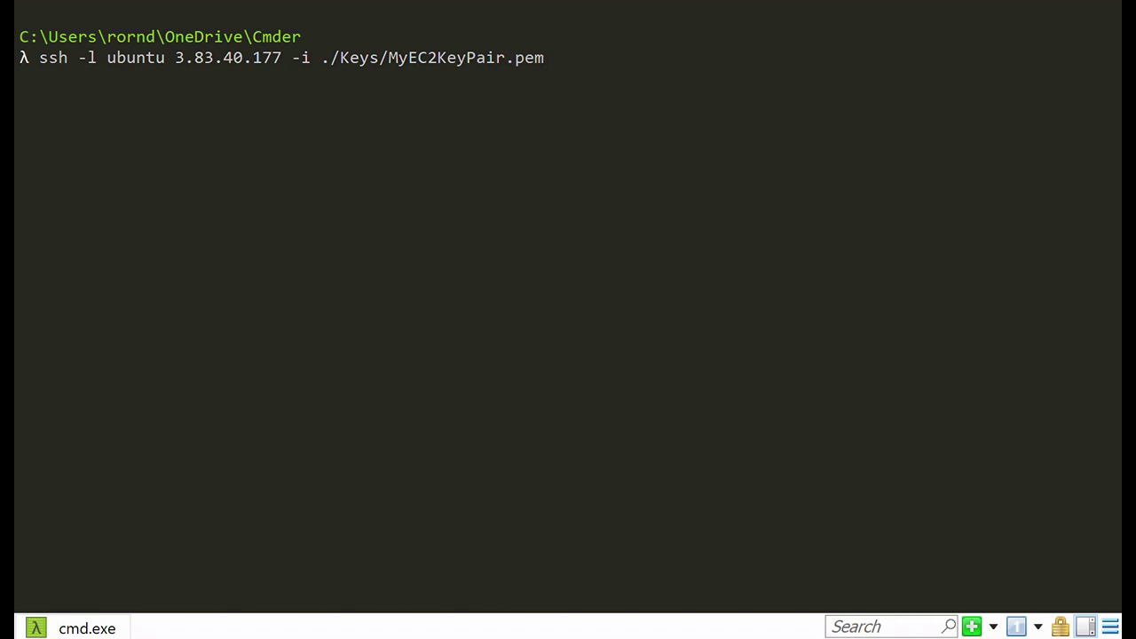
key(Return)
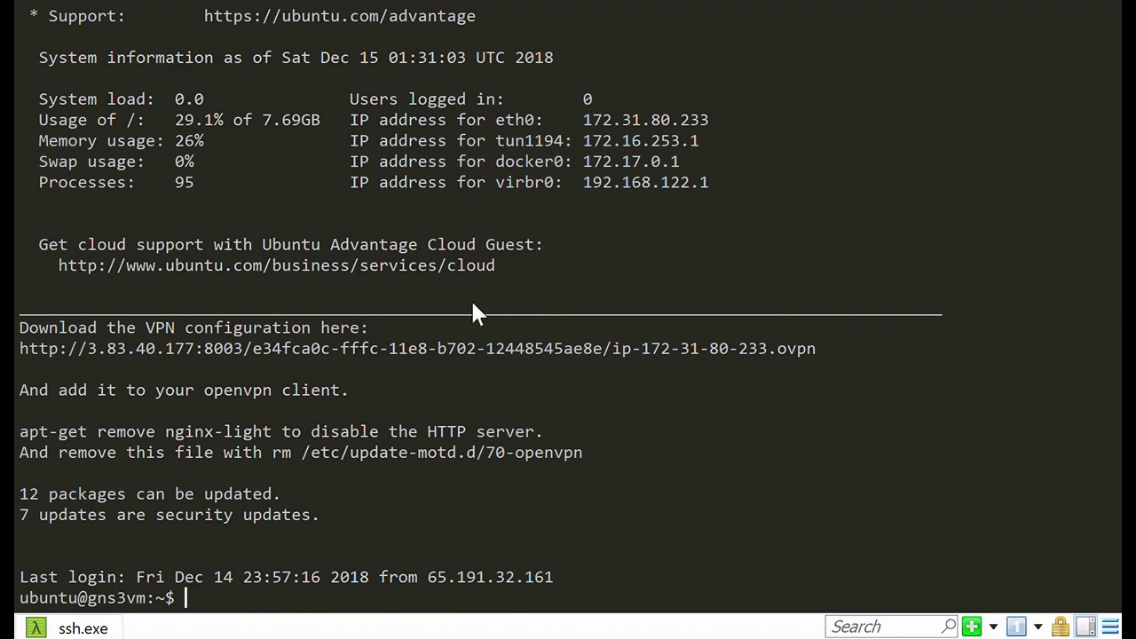
- Copy the VPN configuration download URL for ip-172-31-80-233.ovpn from the server's login message
drag(21, 331, 363, 346)
drag(388, 342, 823, 357)
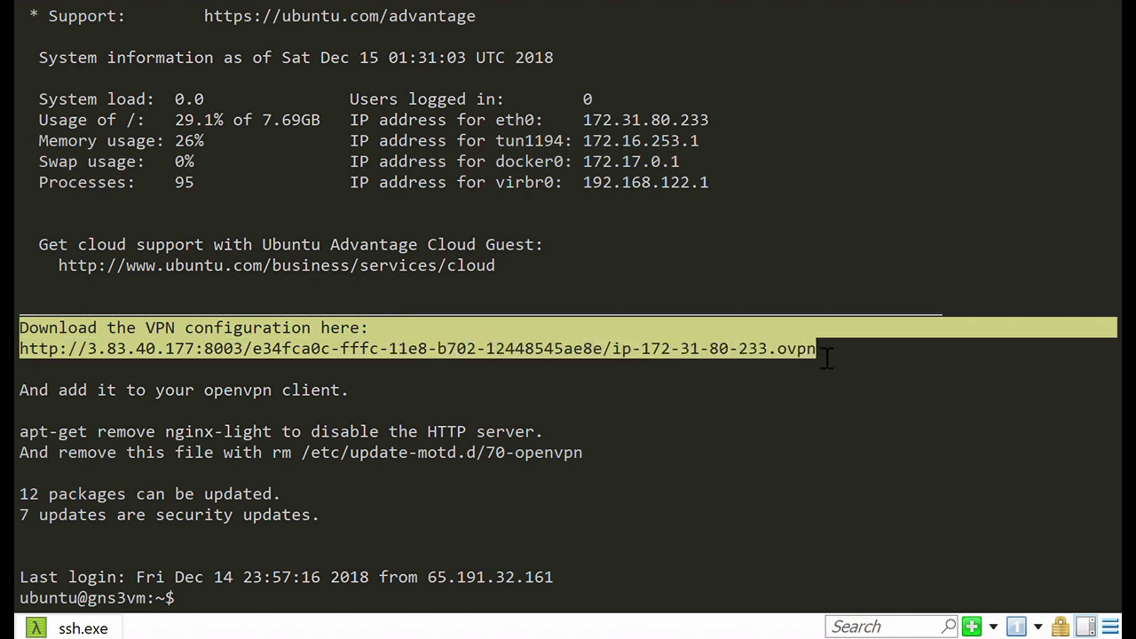
click(67, 355)
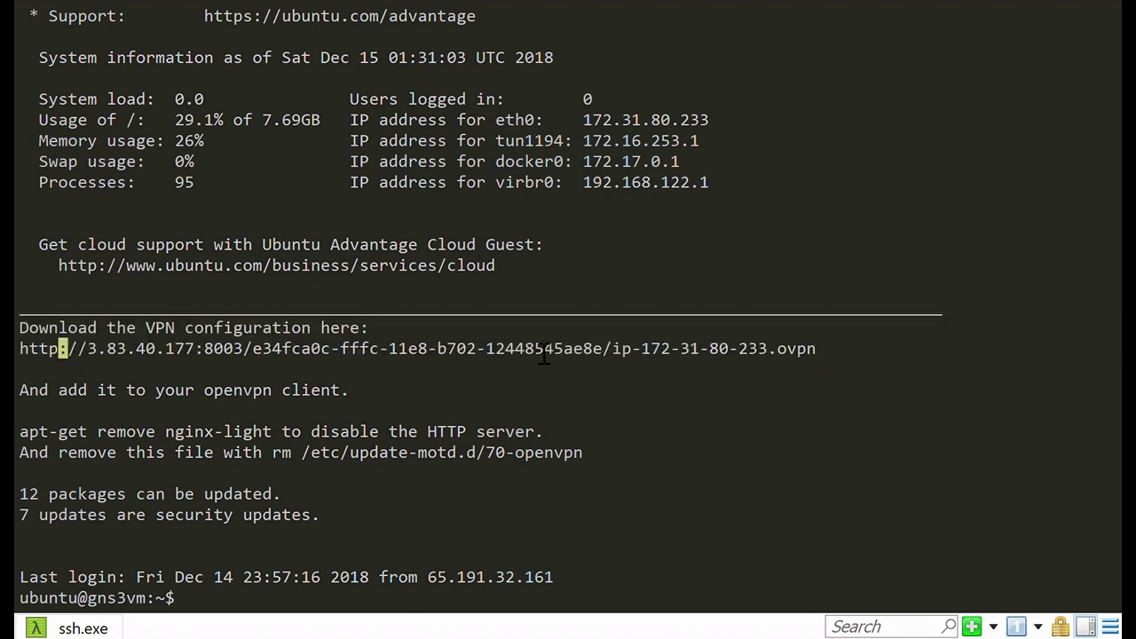
drag(827, 355, 38, 366)
key(ctrl+c)
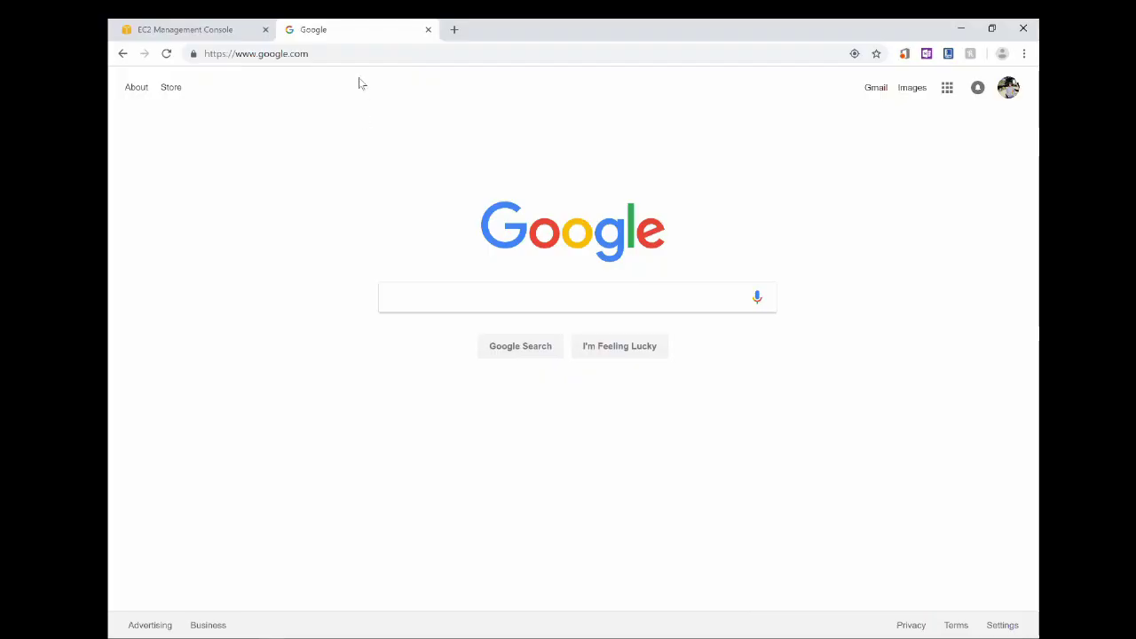
- Switch to Chrome and download ip-172-31-80-233.ovpn from the copied URL
click(358, 53)
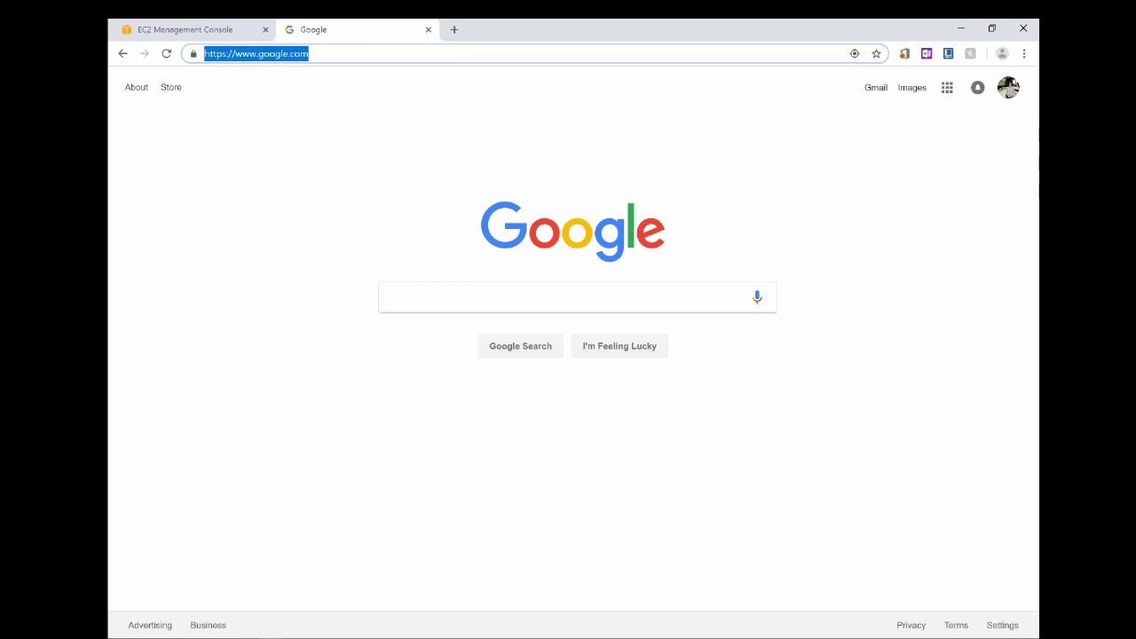
key(ctrl+v)
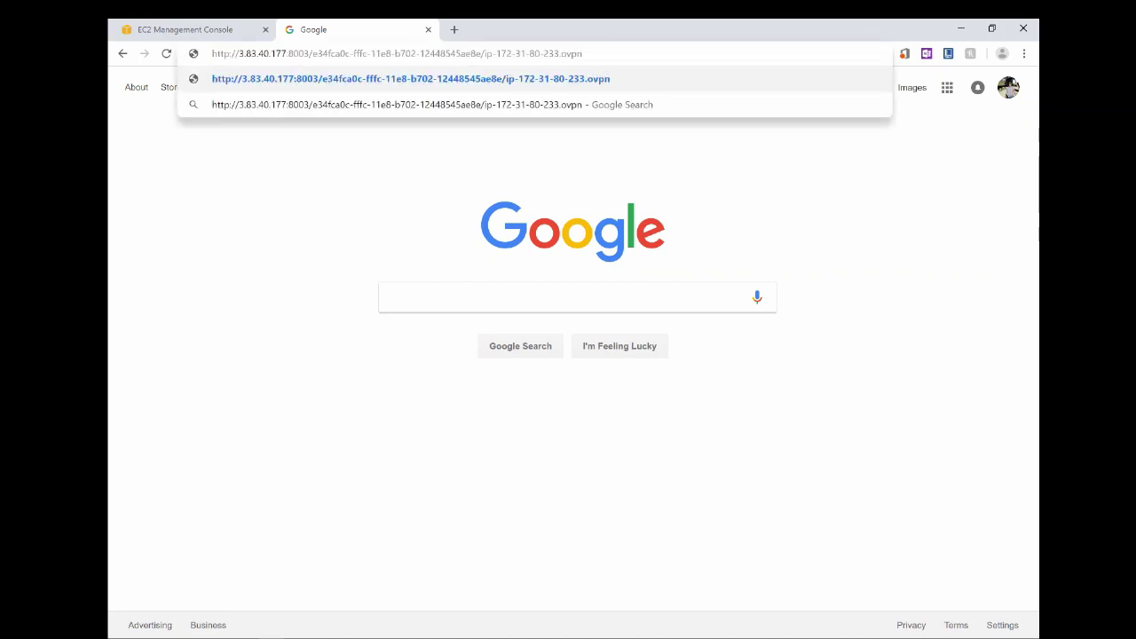
key(Return)
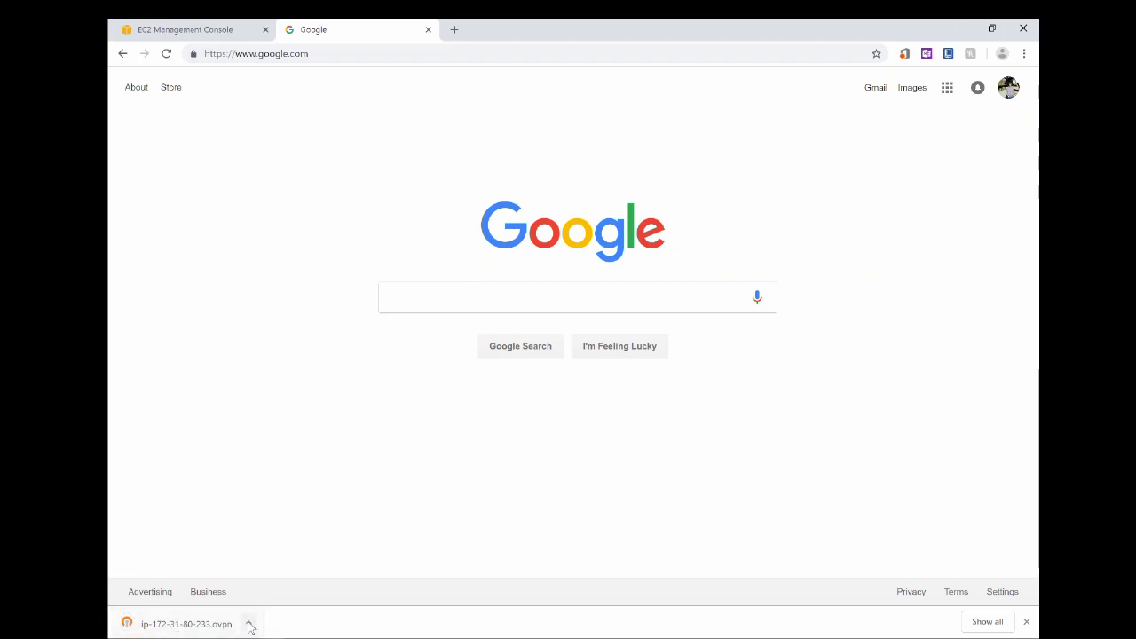
- Import the downloaded ip-172-31-80-233.ovpn configuration file into OpenVPN GUI
mouse_move(884, 637)
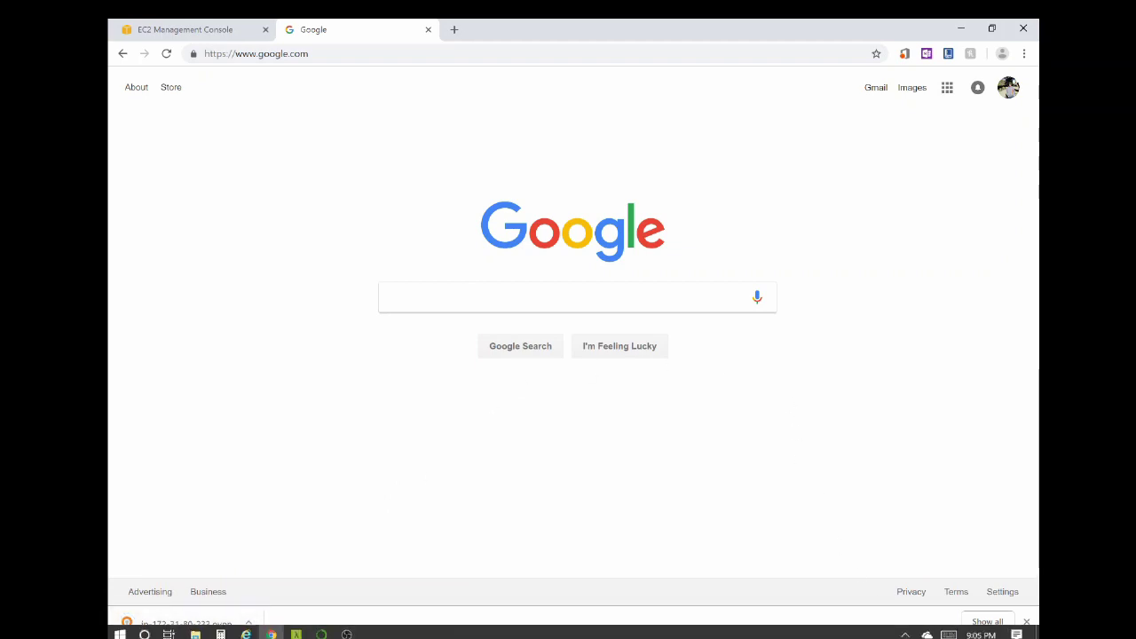
click(904, 628)
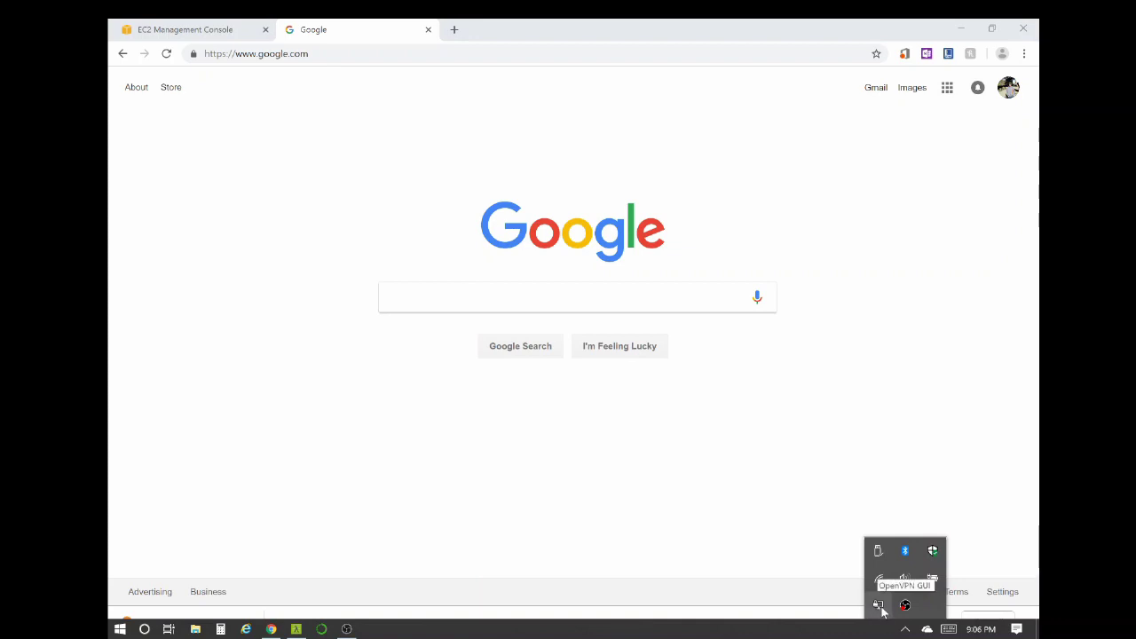
right_click(880, 606)
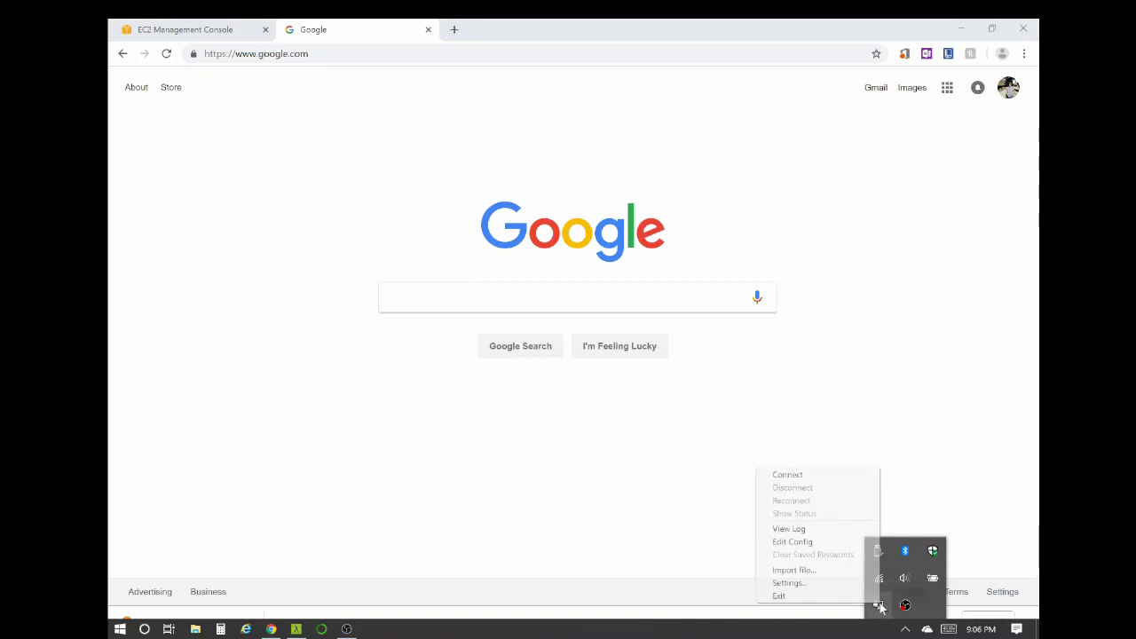
click(834, 570)
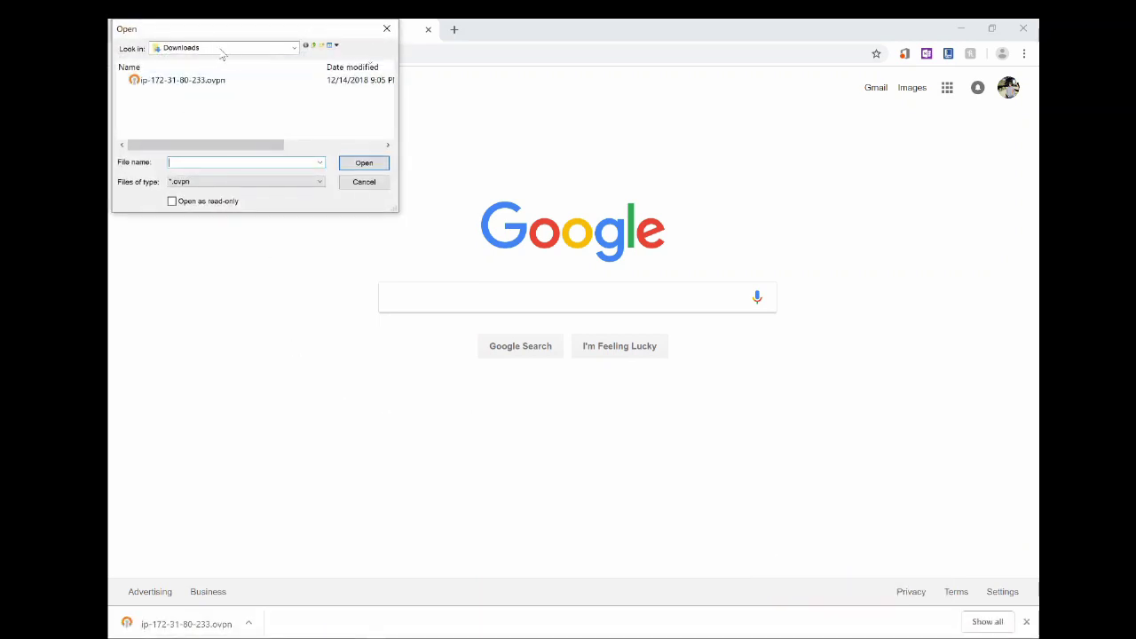
click(171, 84)
click(363, 163)
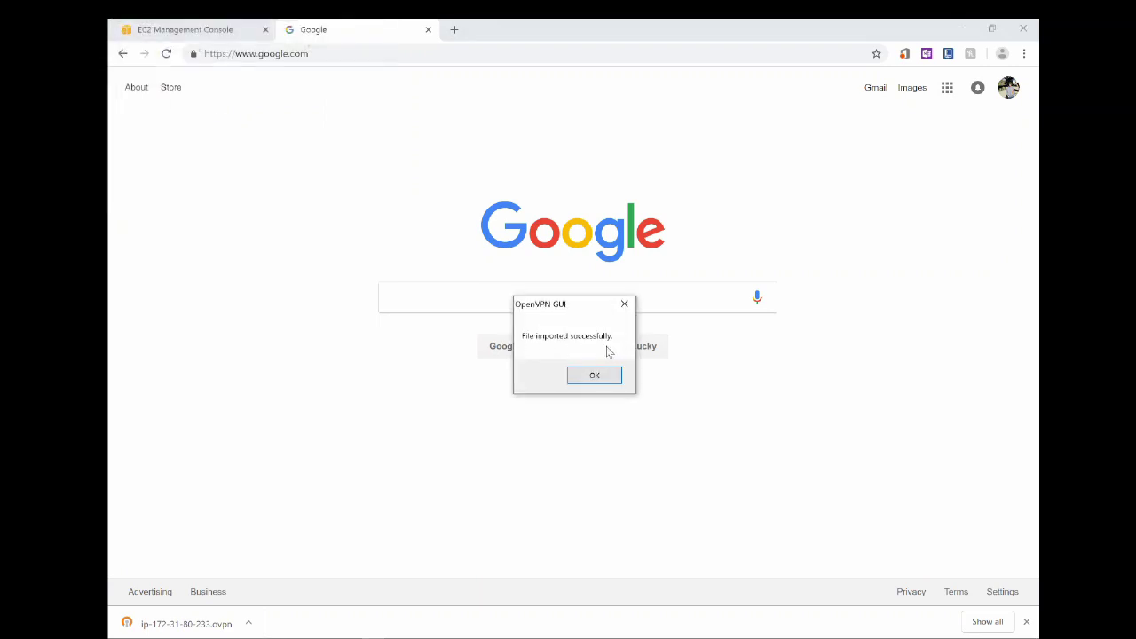
click(597, 376)
- Connect OpenVPN GUI to the VPN using the imported configuration
mouse_move(905, 632)
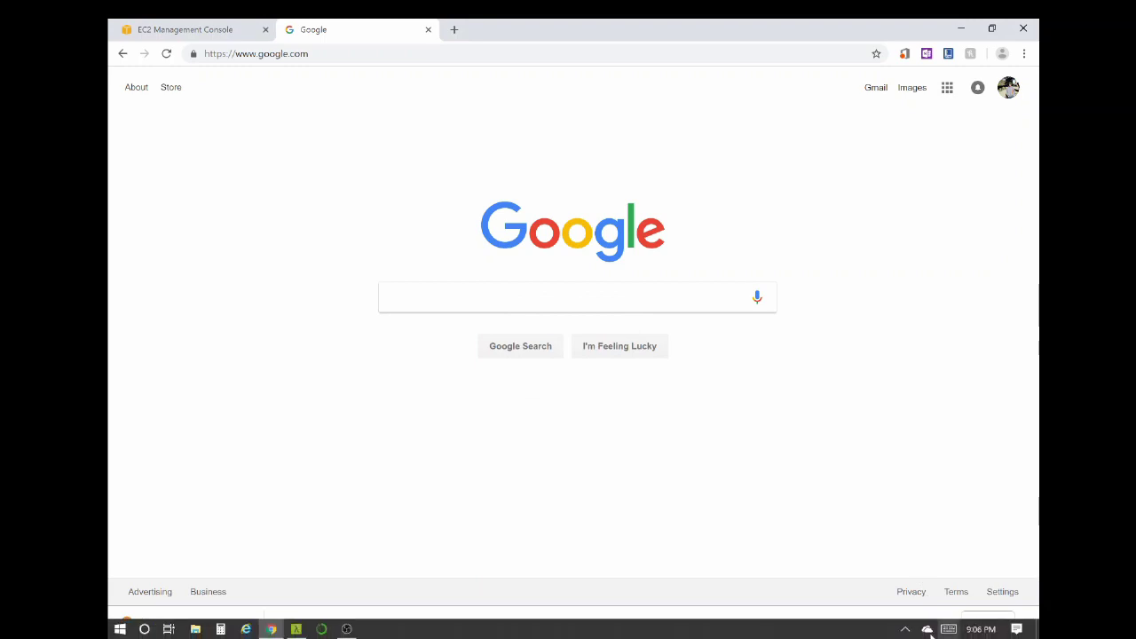
click(905, 631)
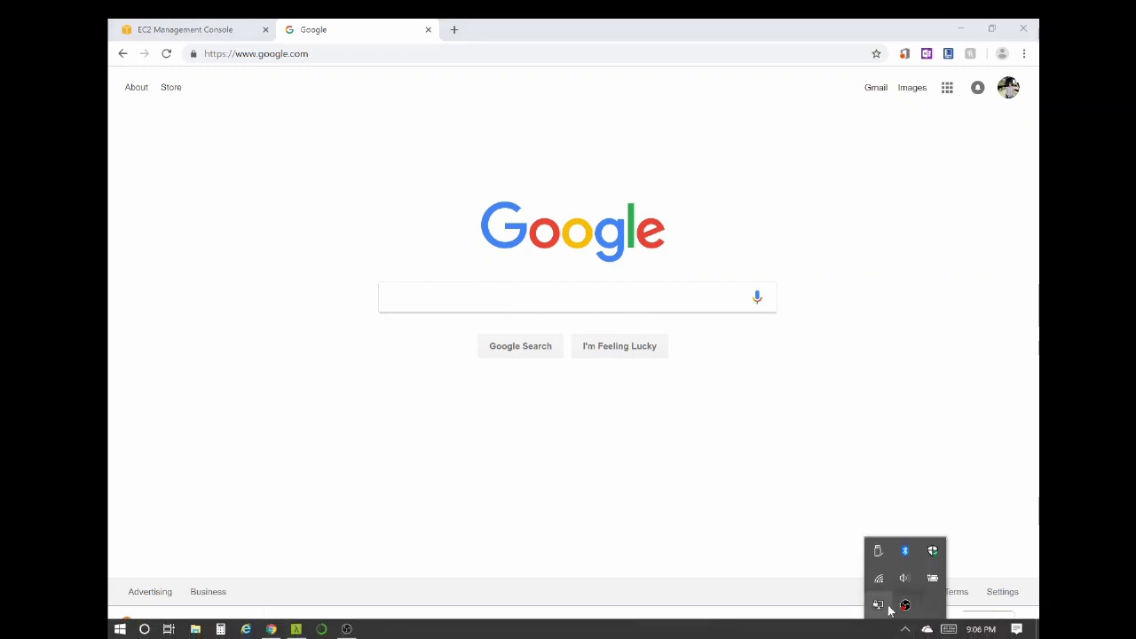
right_click(880, 605)
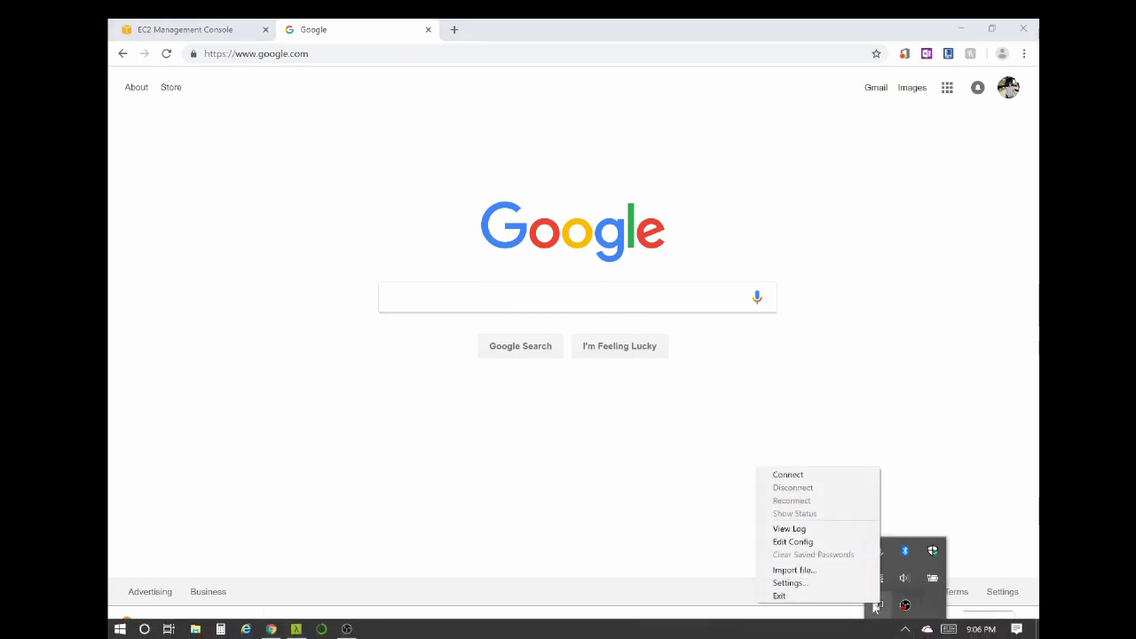
click(790, 476)
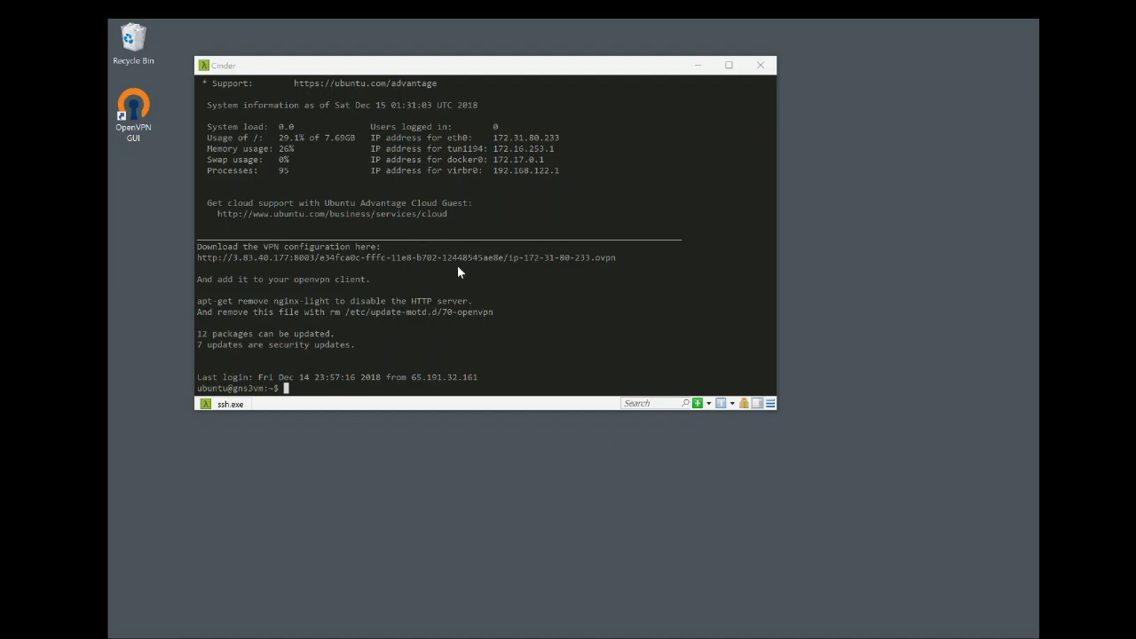
- Copy the tun1194 interface's IP address 172.16.253.1 from the server's login message in Cmder
click(552, 146)
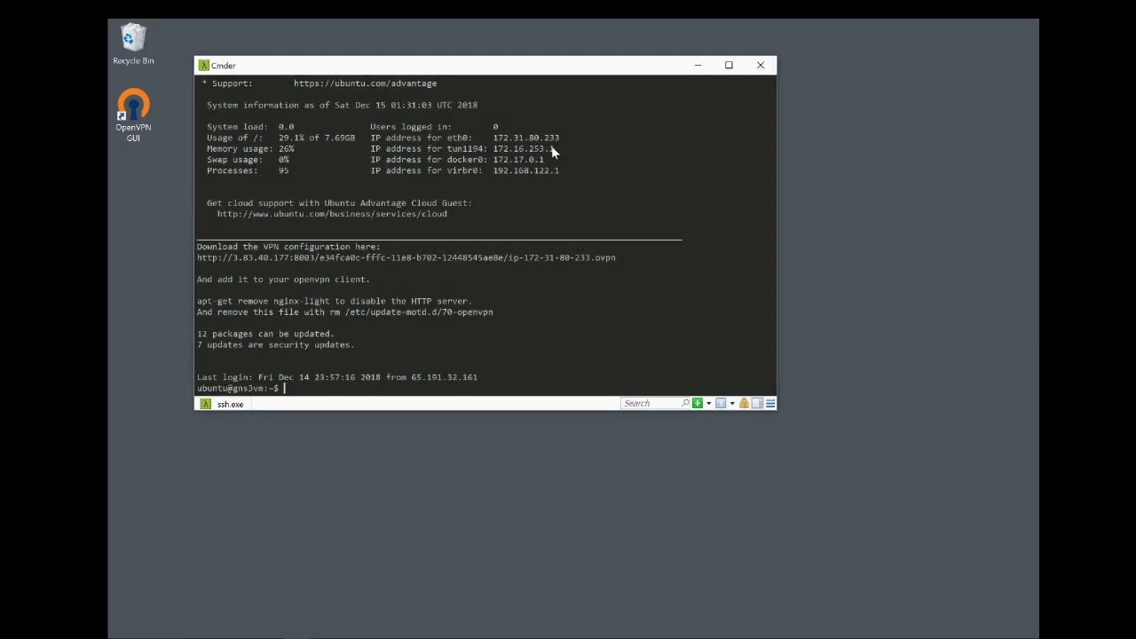
drag(371, 146, 555, 149)
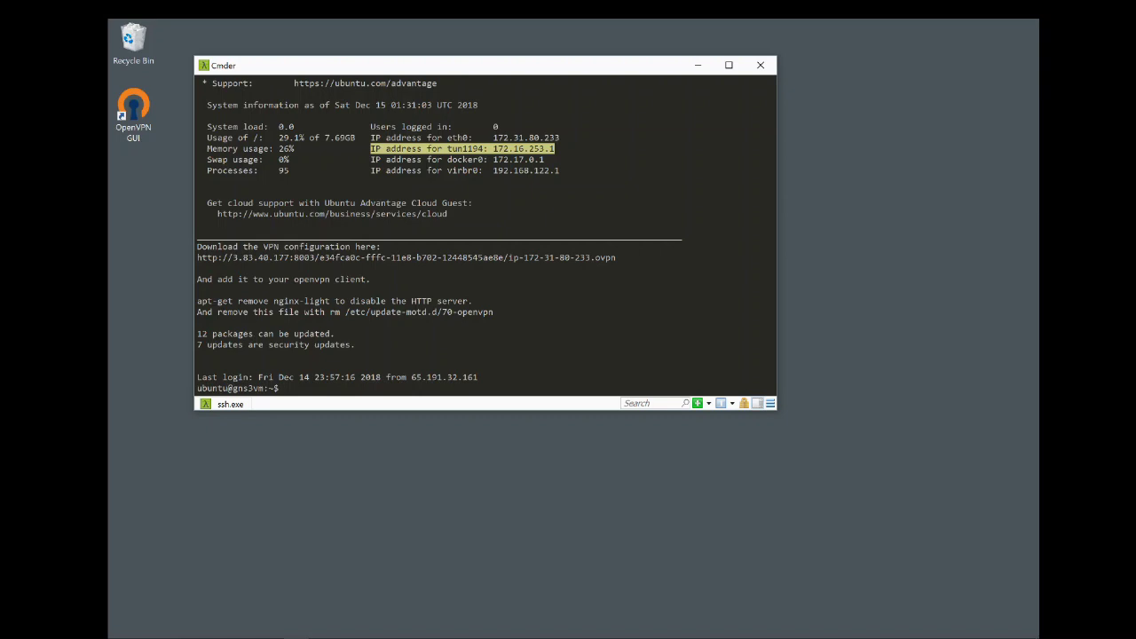
click(548, 148)
drag(558, 148, 493, 148)
key(ctrl+c)
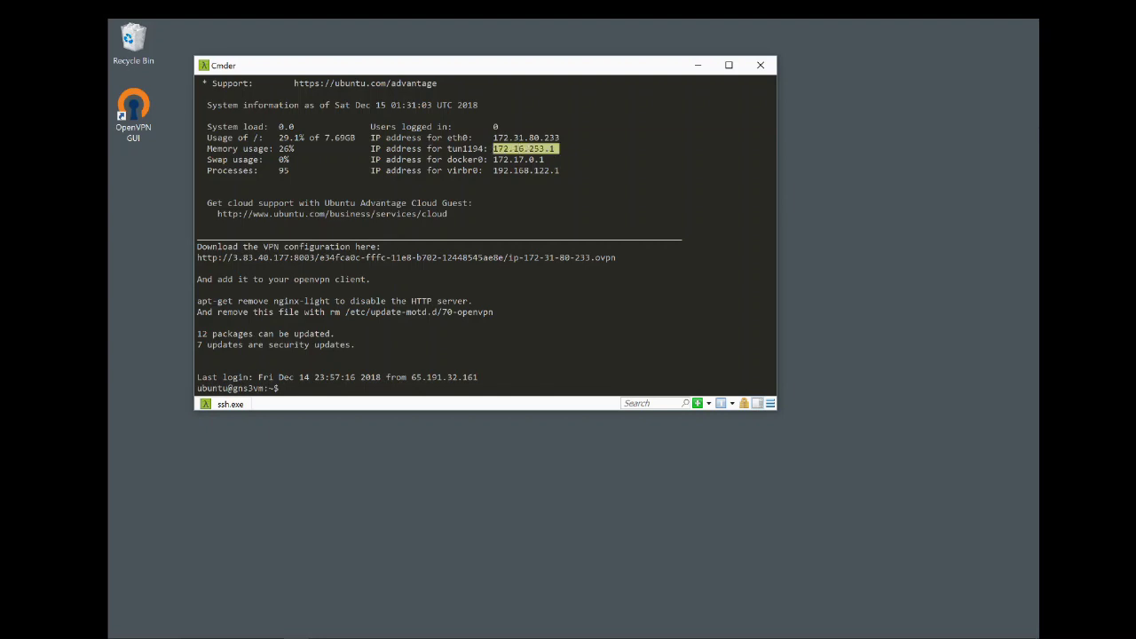
- Launch the GNS3 desktop app and dismiss its project dialog without creating a project
click(606, 558)
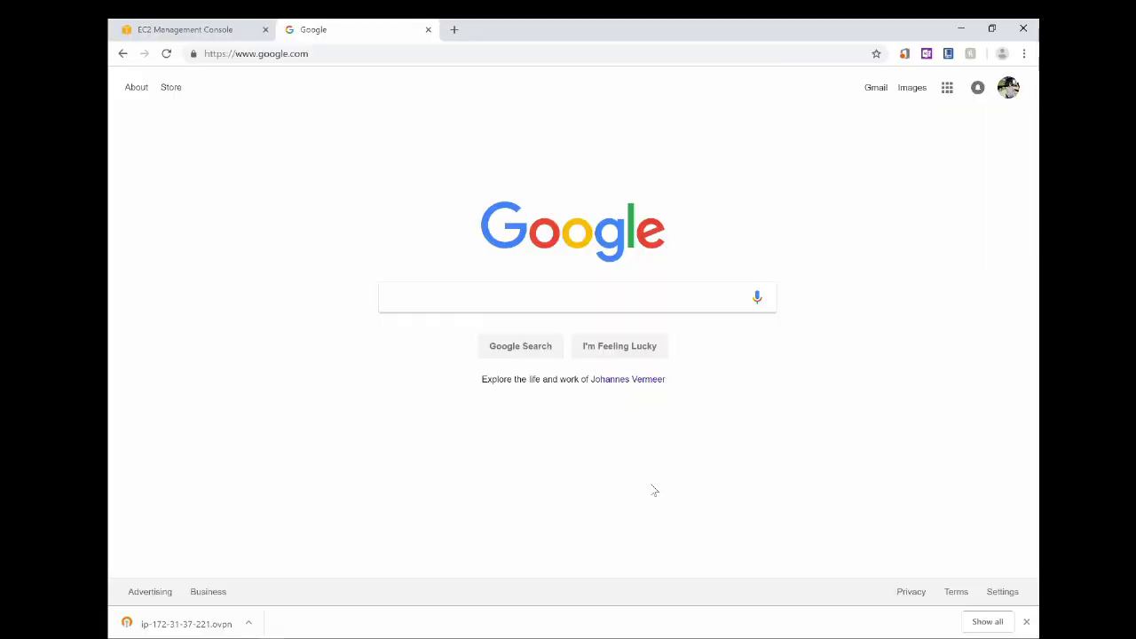
key(super)
text(gns3)
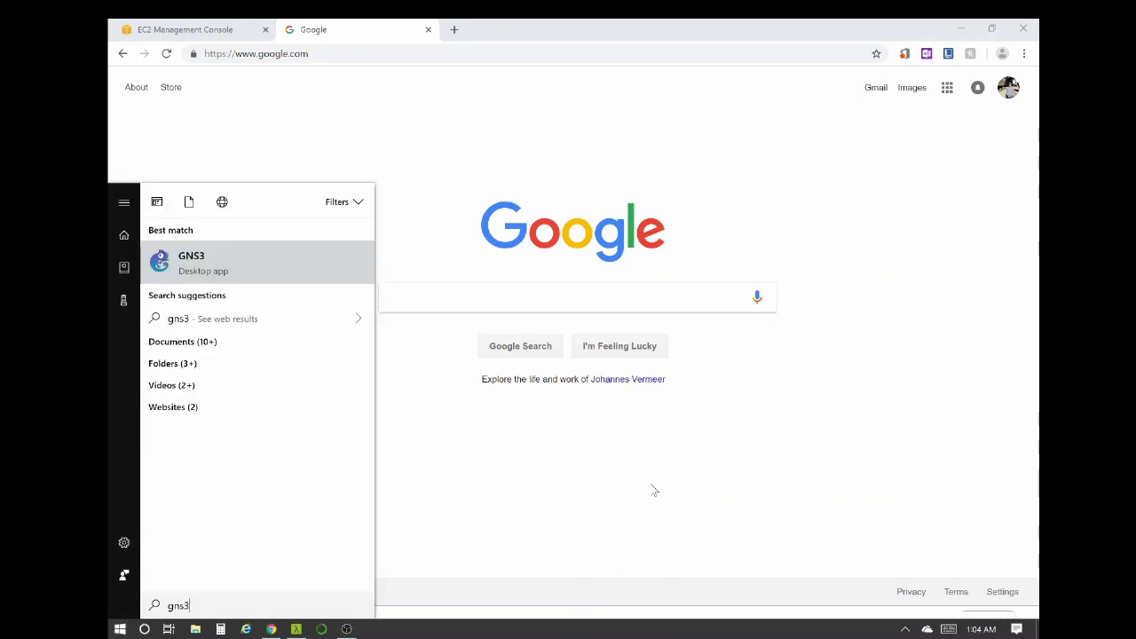
key(Return)
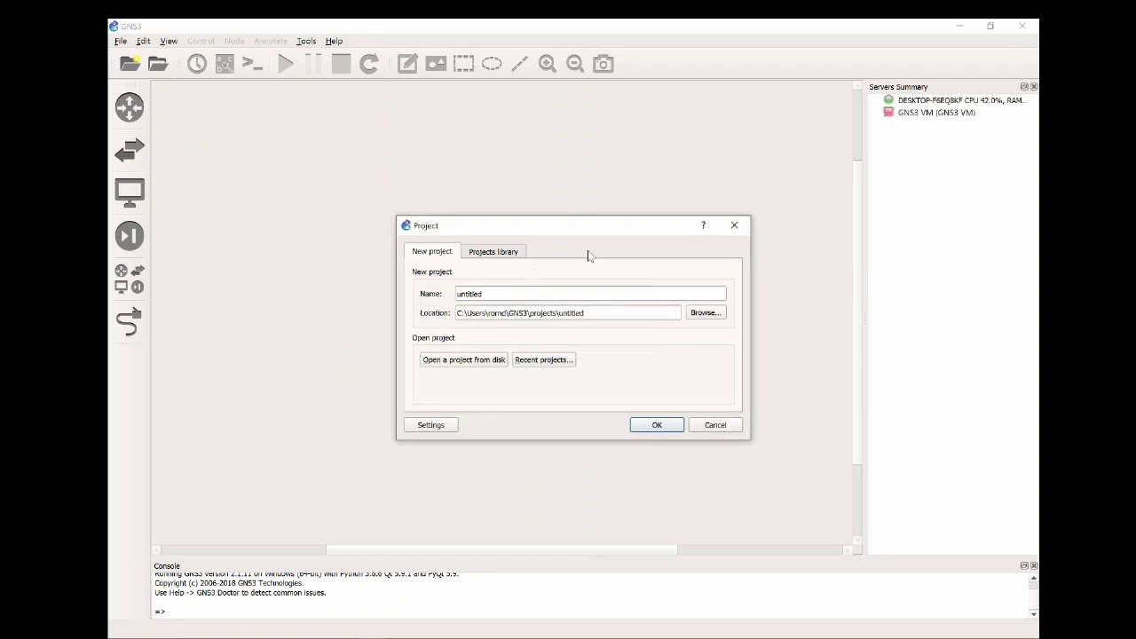
click(713, 425)
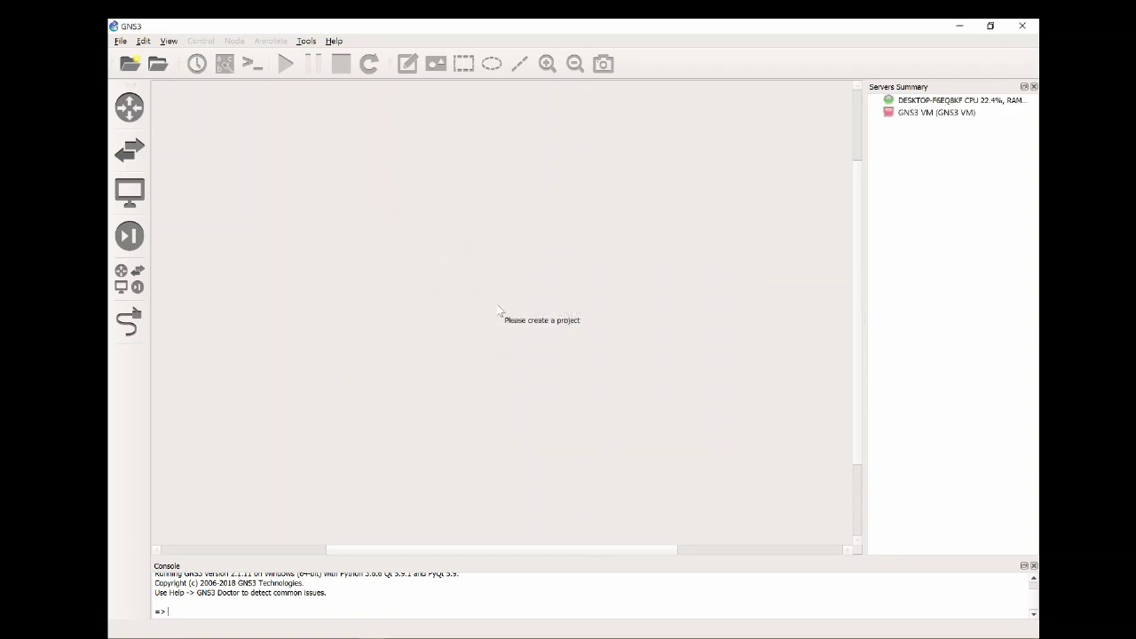
- Disable the local server in the GNS3 server preferences and set the remote main server's host to 172.16.253.1
click(143, 41)
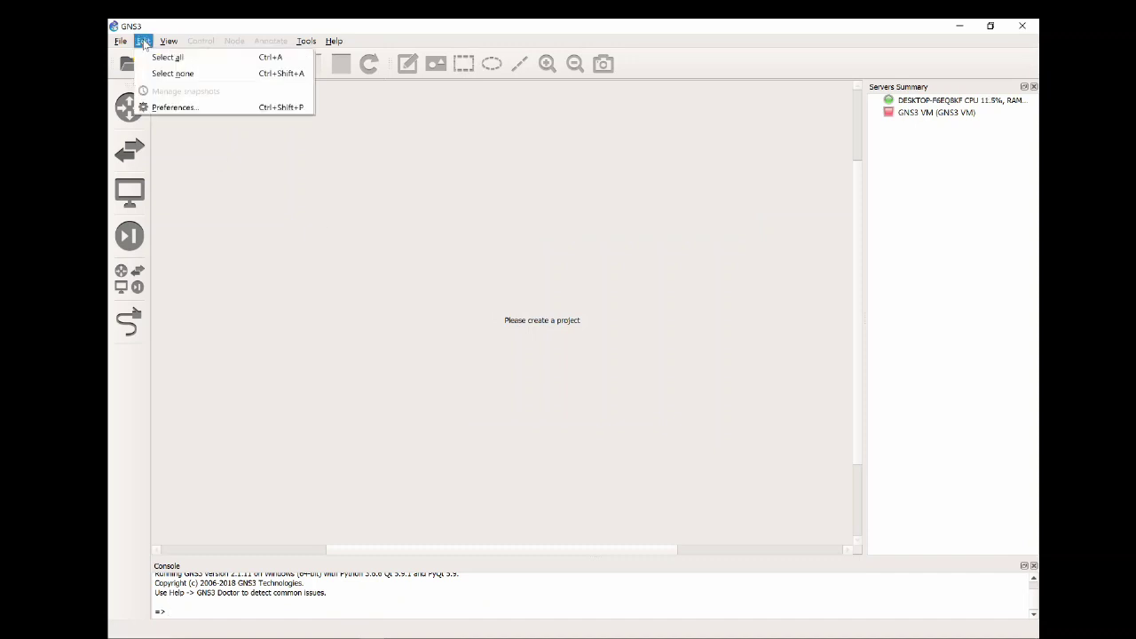
click(174, 107)
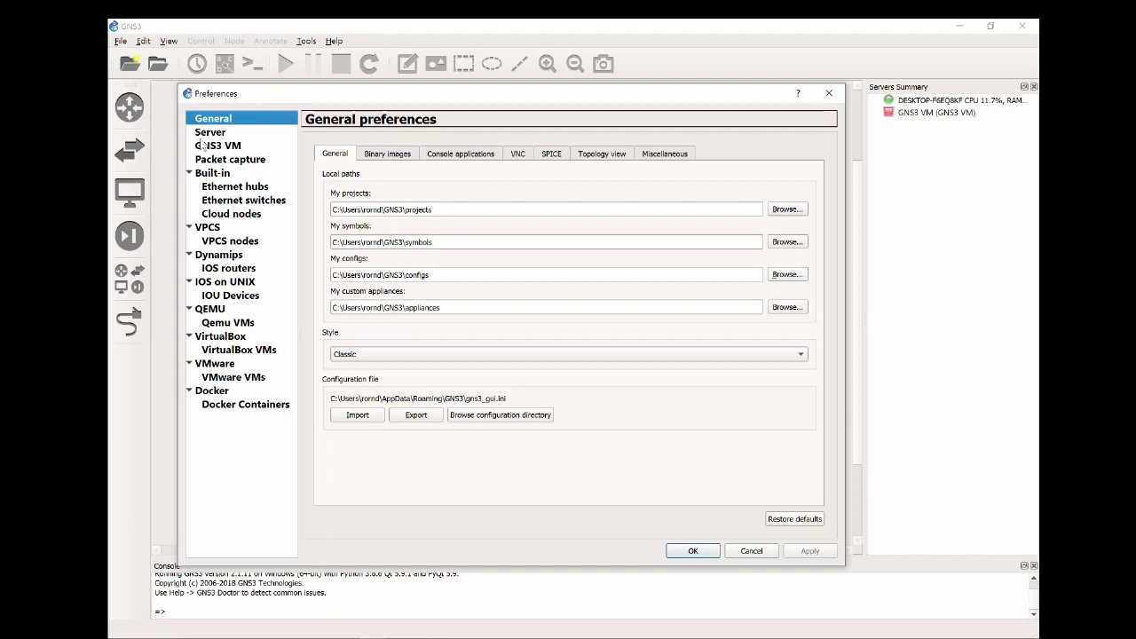
click(212, 134)
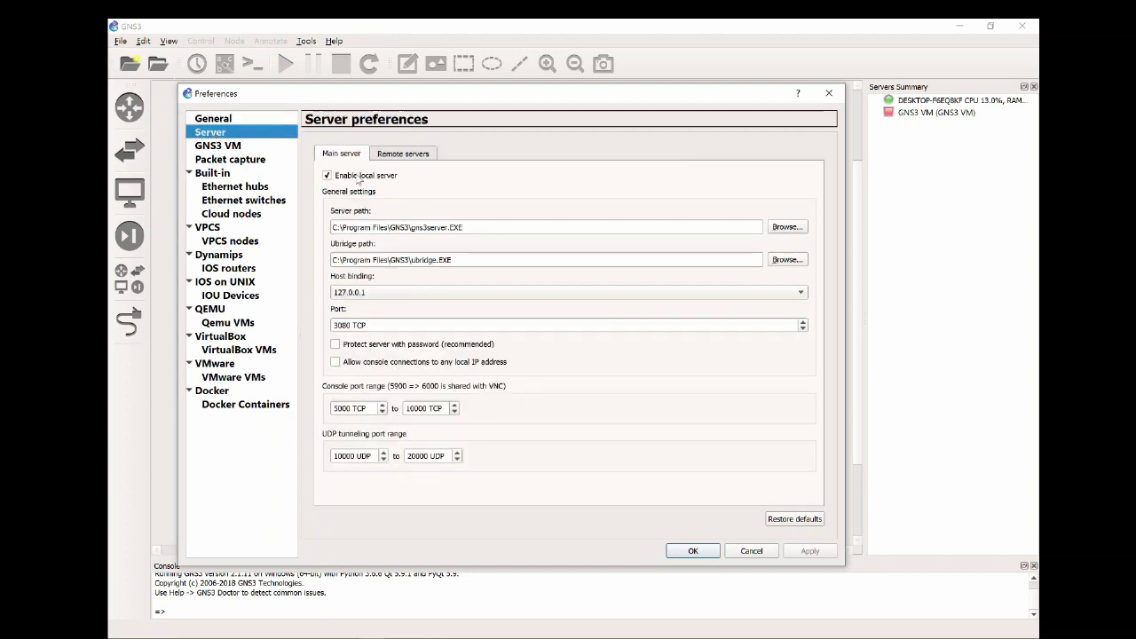
click(327, 176)
drag(405, 214, 342, 216)
key(ctrl+v)
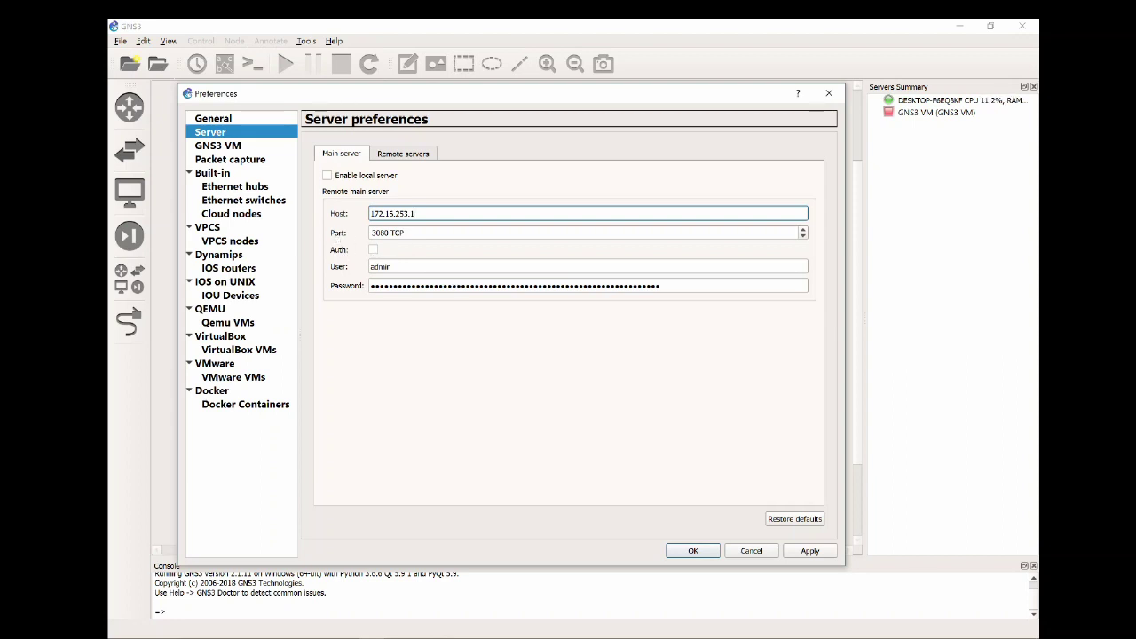
key(Tab)
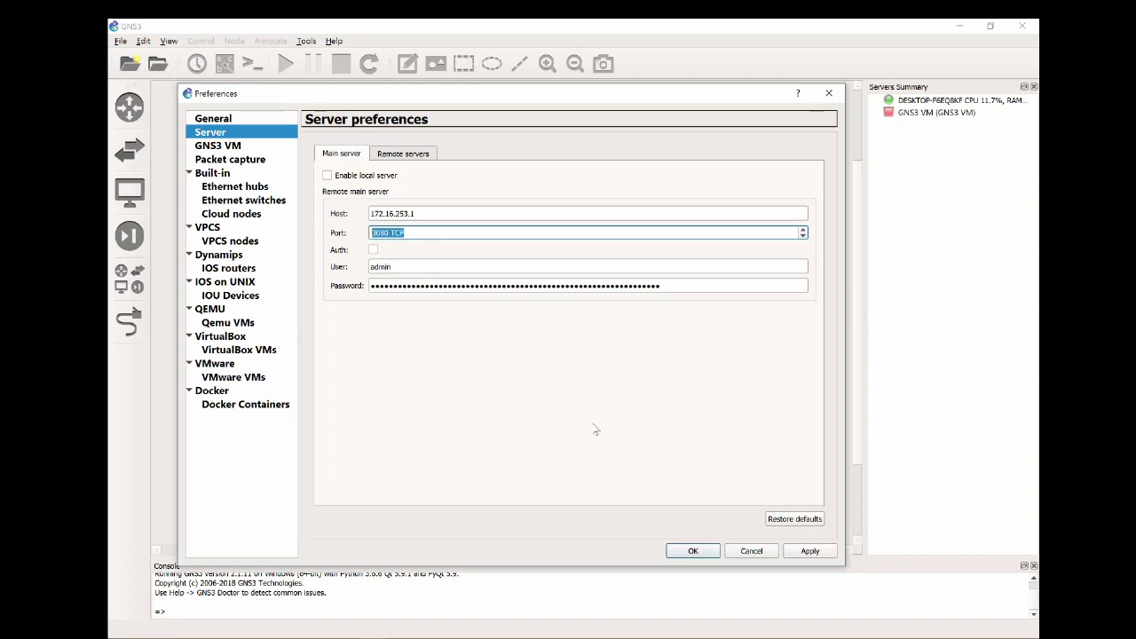
click(706, 552)
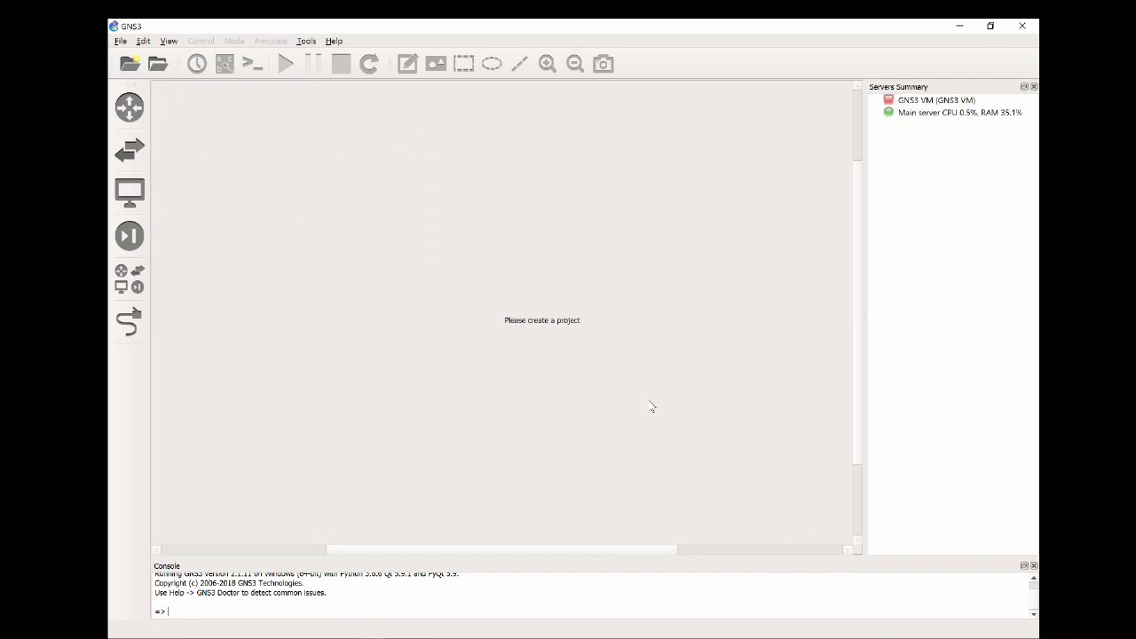
click(908, 114)
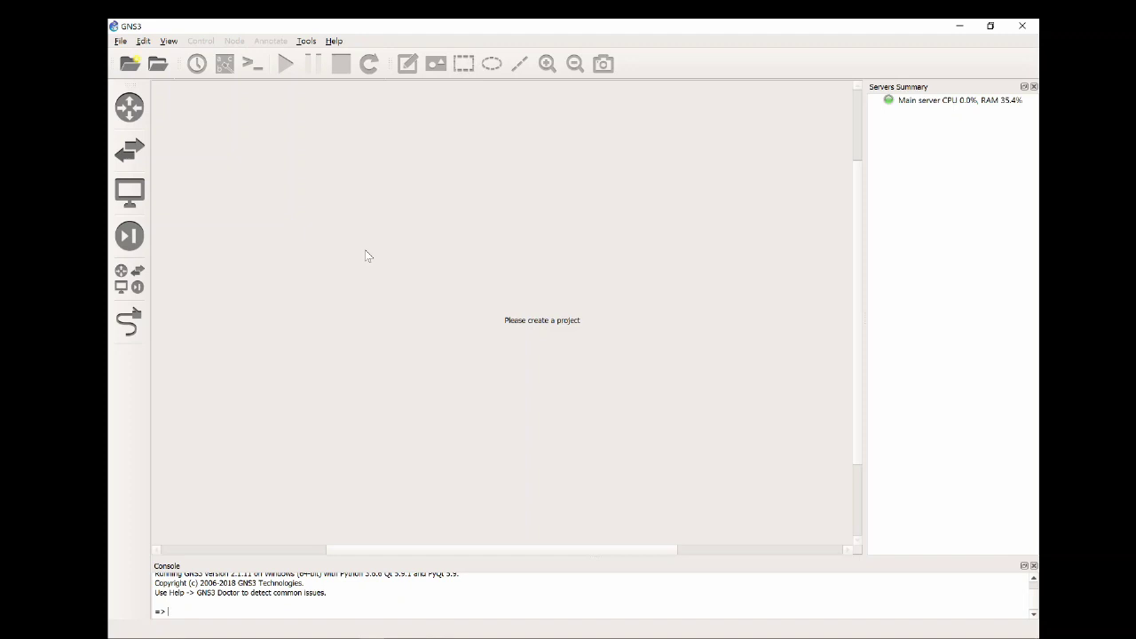
- Switch to the EC2 console in Chrome and start a snapshot of the GNS3Server volume with the description GNS3-Server
key(alt+Tab)
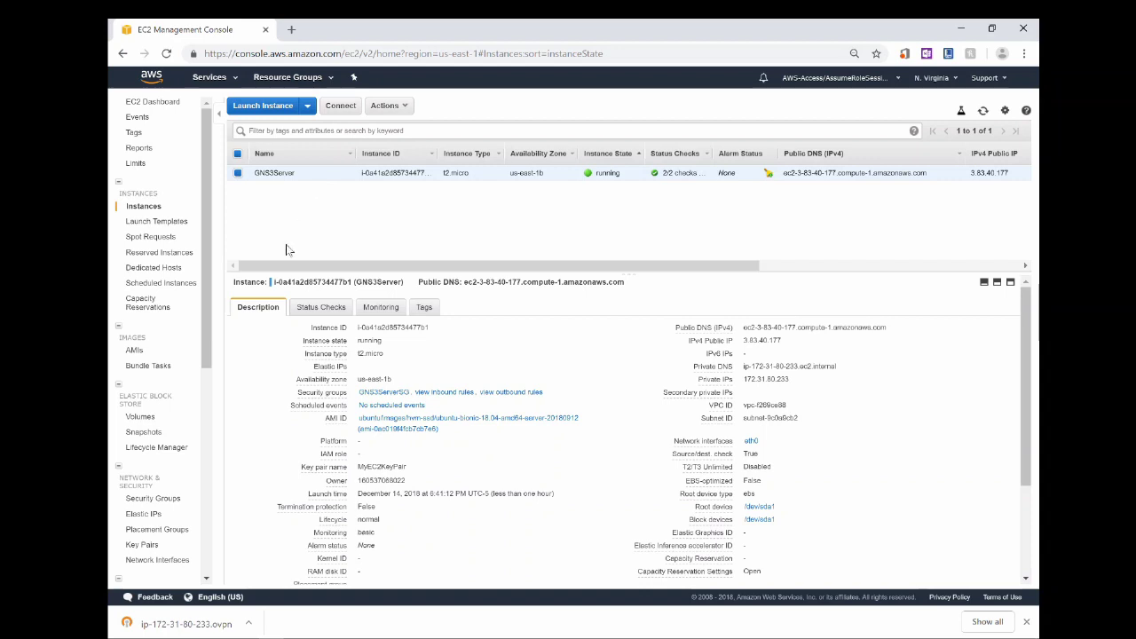
click(147, 435)
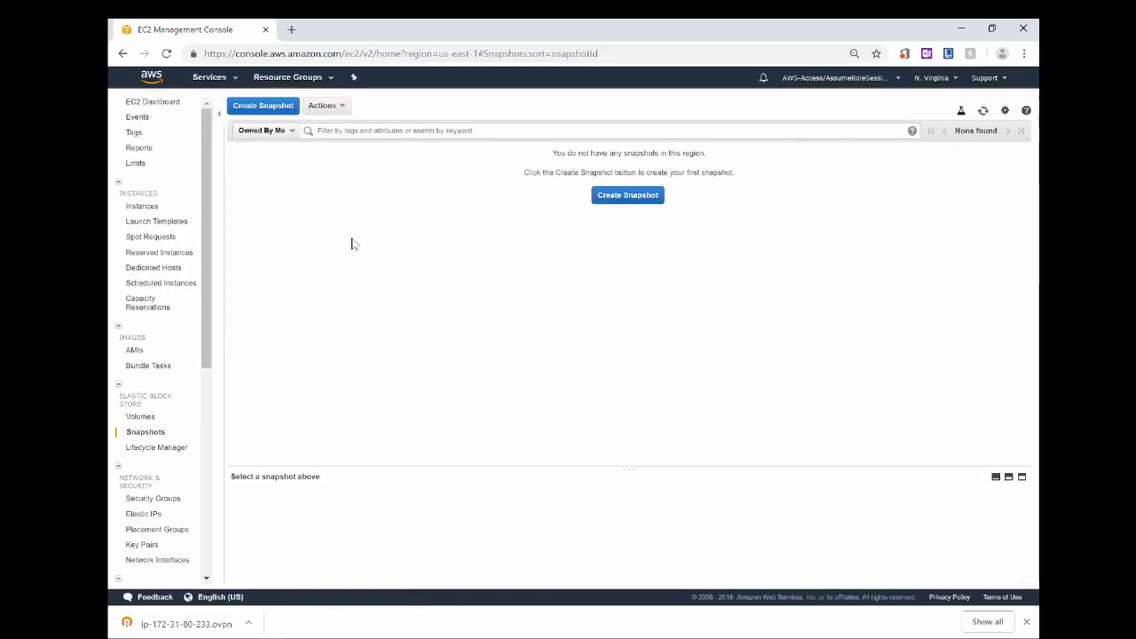
click(258, 110)
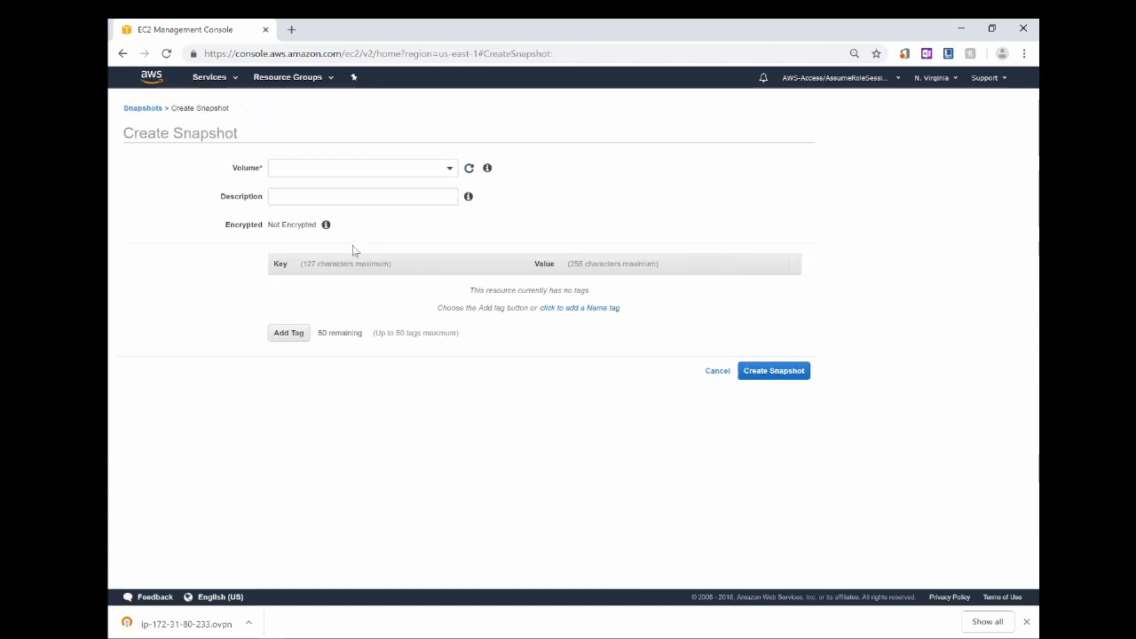
click(396, 170)
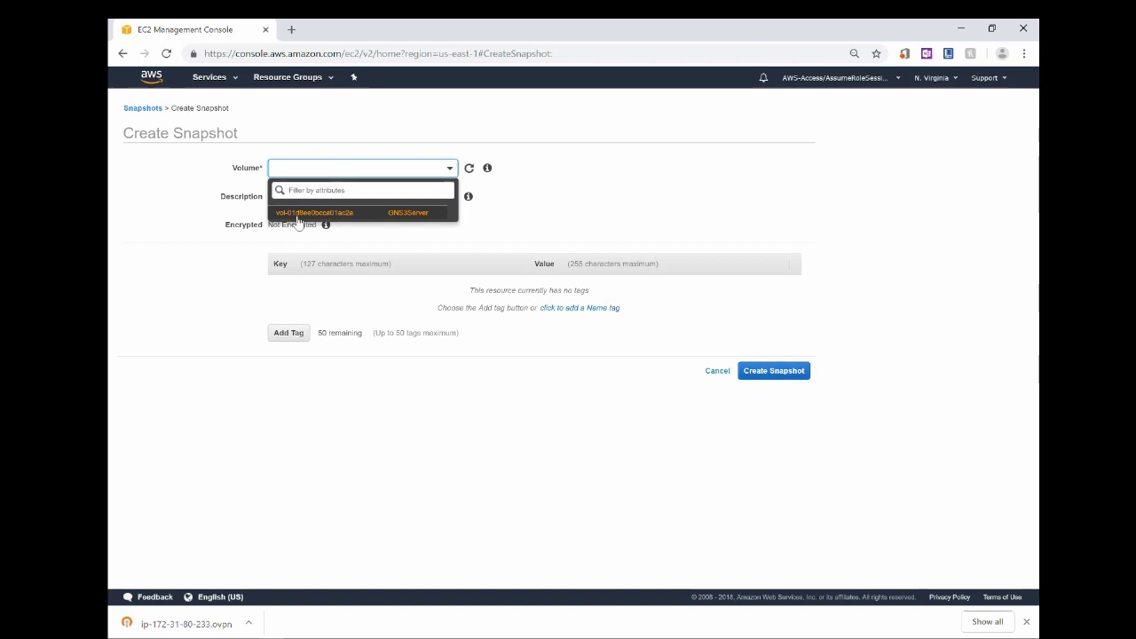
click(391, 217)
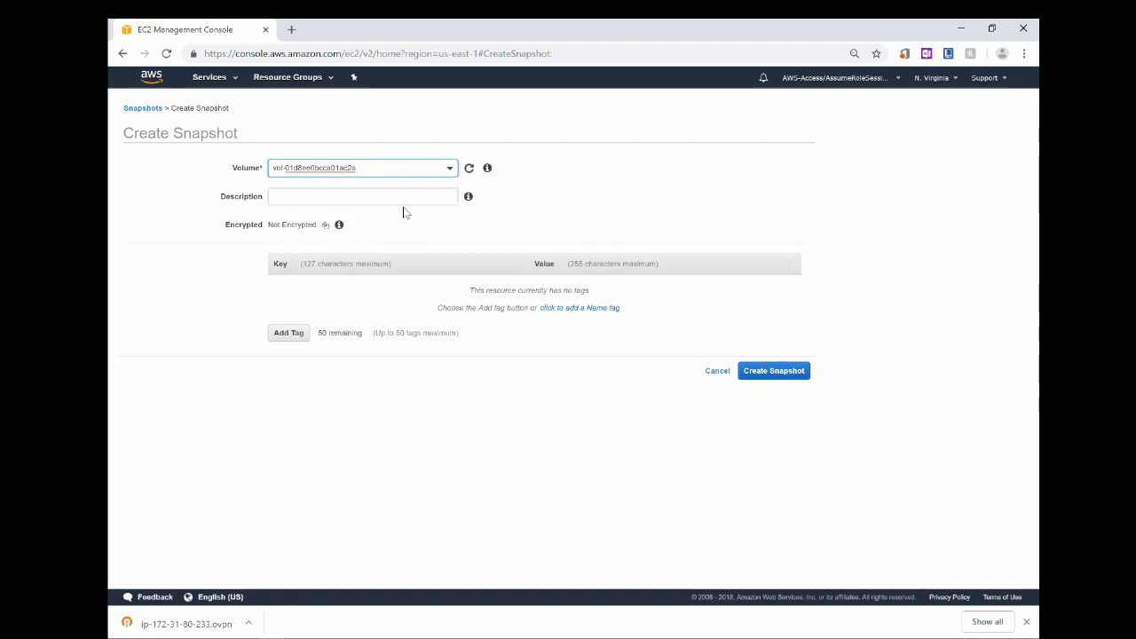
click(381, 196)
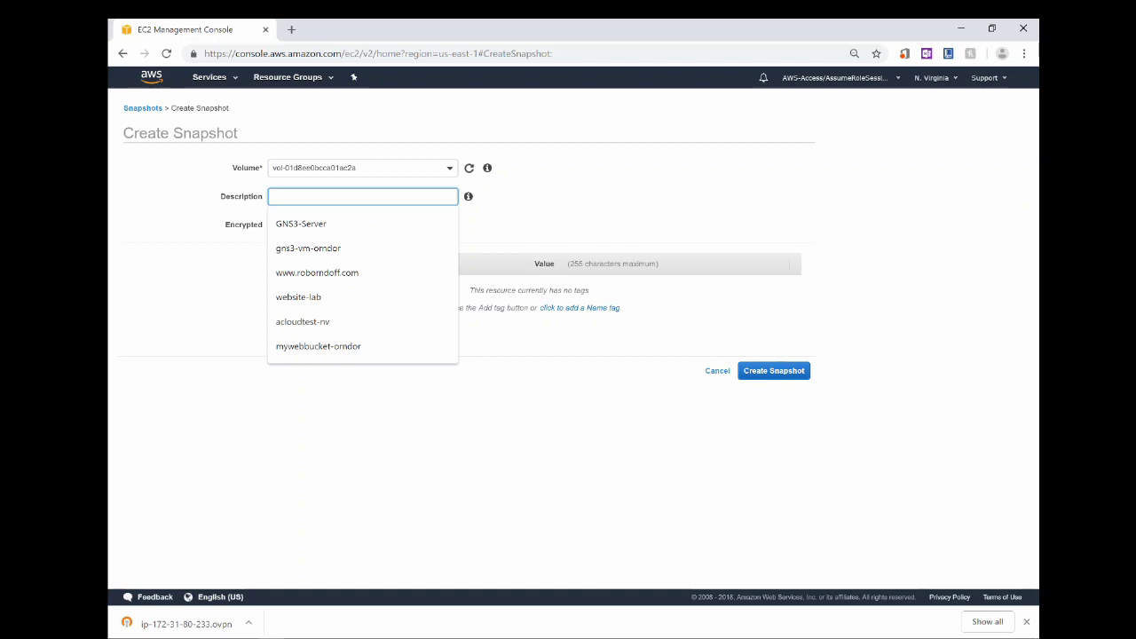
click(350, 224)
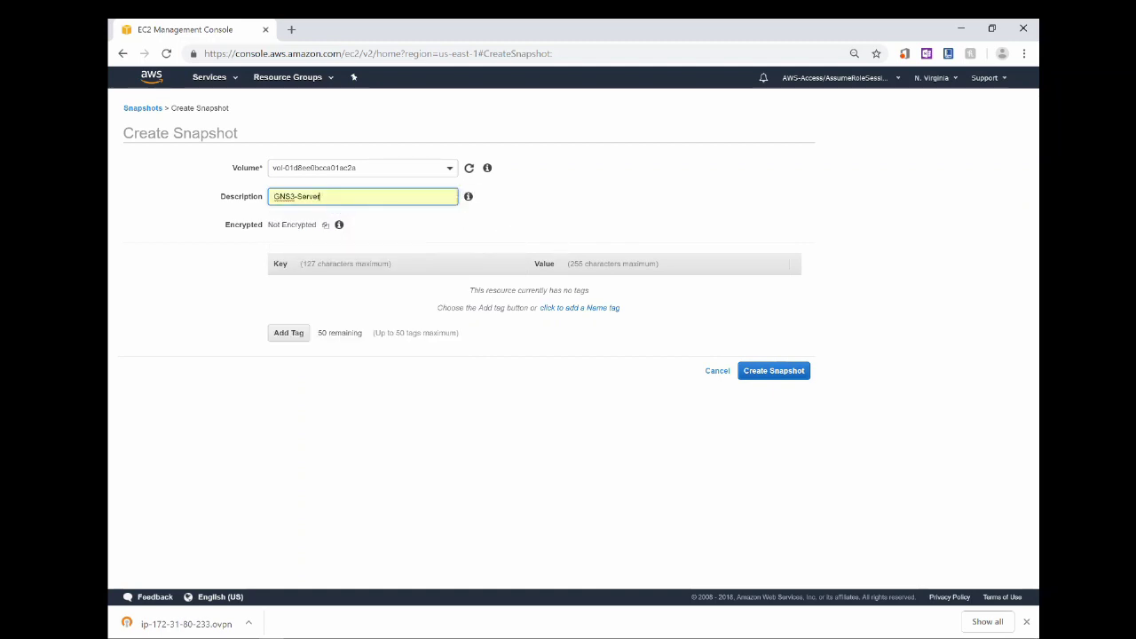
- Add a Name tag with the value GNS3ServerSnapShot, create the snapshot and return to the snapshot list
click(293, 336)
click(332, 285)
text(Name)
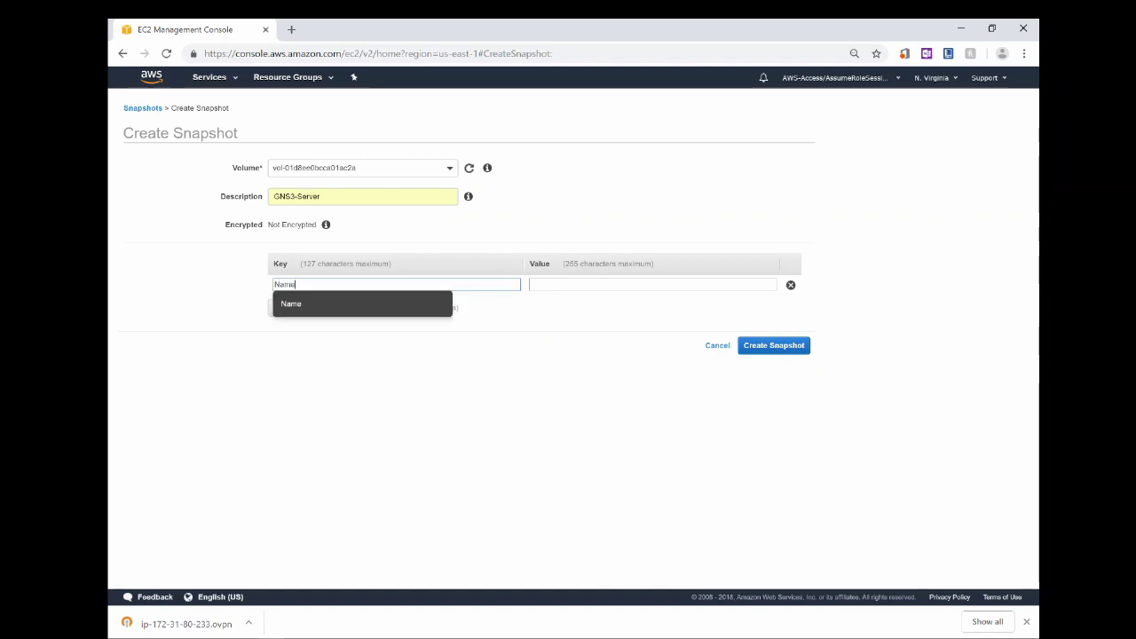
key(Tab)
text(GNS)
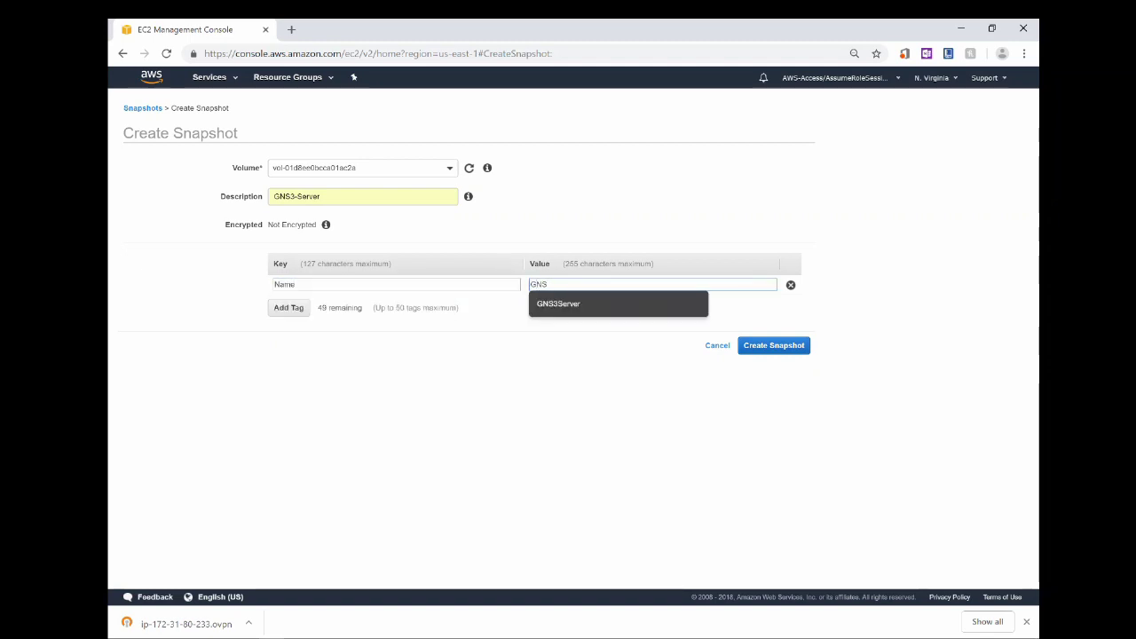
click(564, 306)
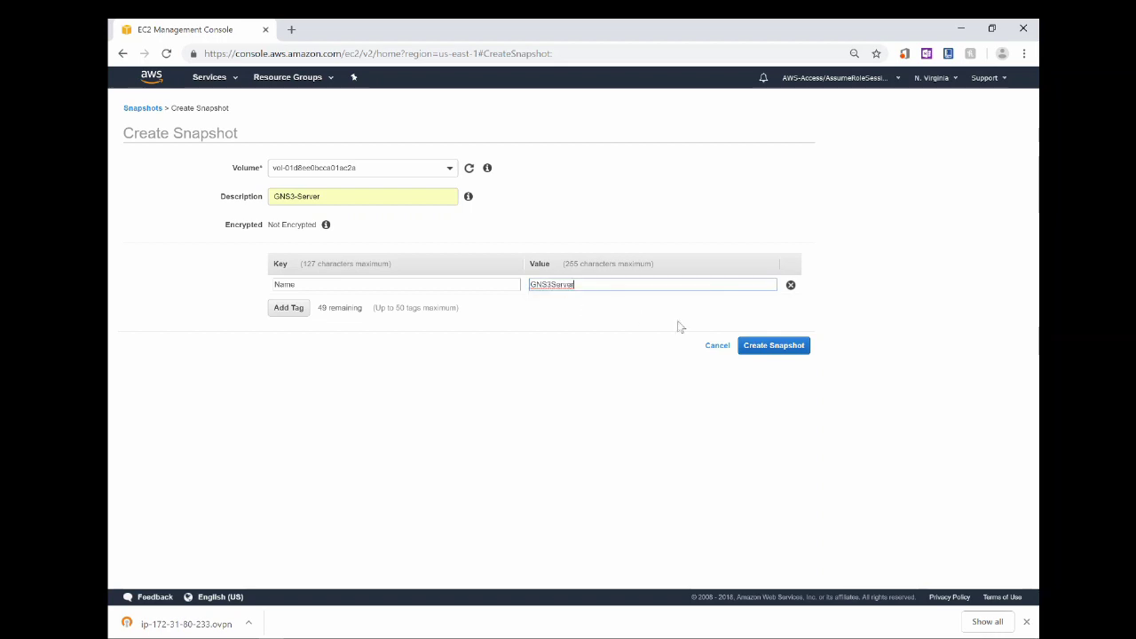
text(sn)
key(BackSpace)
key(BackSpace)
text(SnapShot)
click(778, 348)
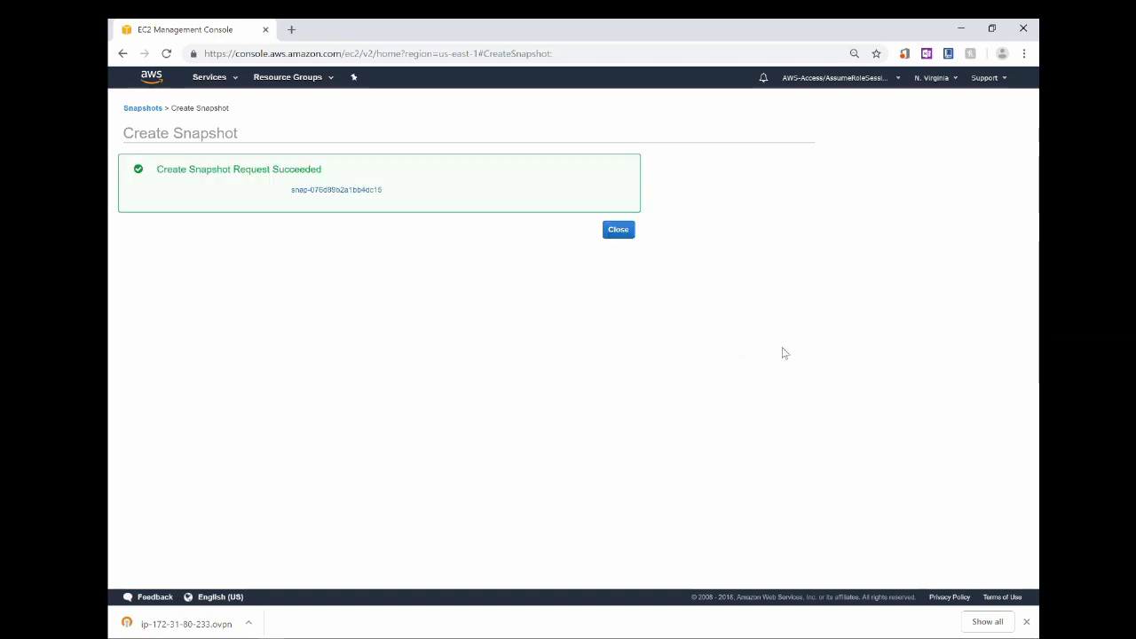
click(617, 232)
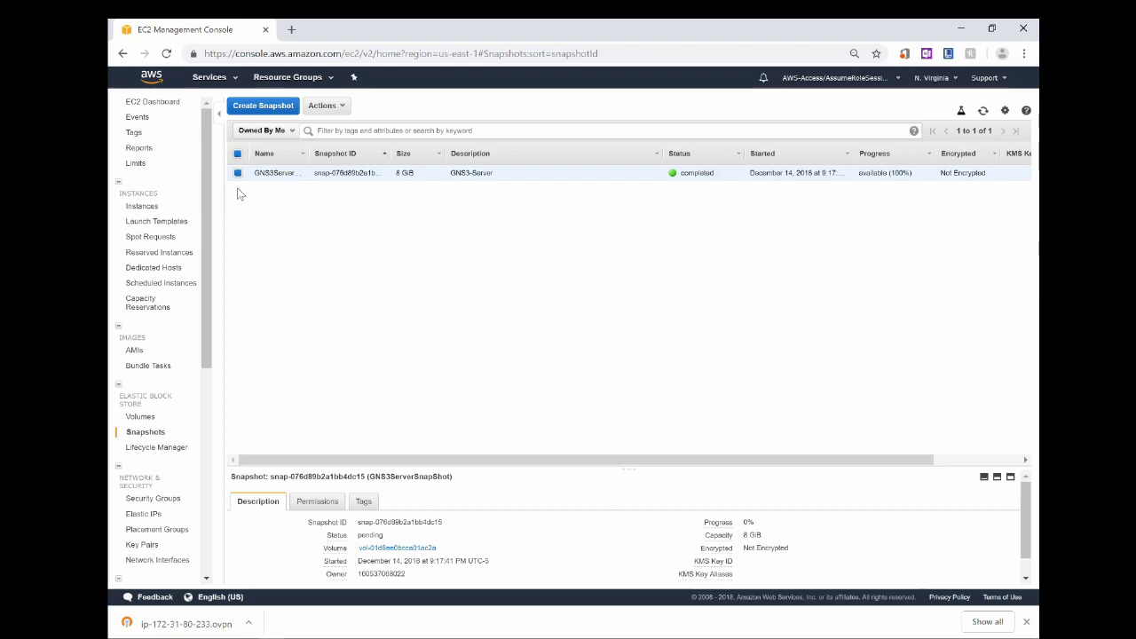
- Create an image from the GNS3 snapshot named GNS3ServerAMI with the description AMI of GNS3 Server, and open the AMI list
click(342, 108)
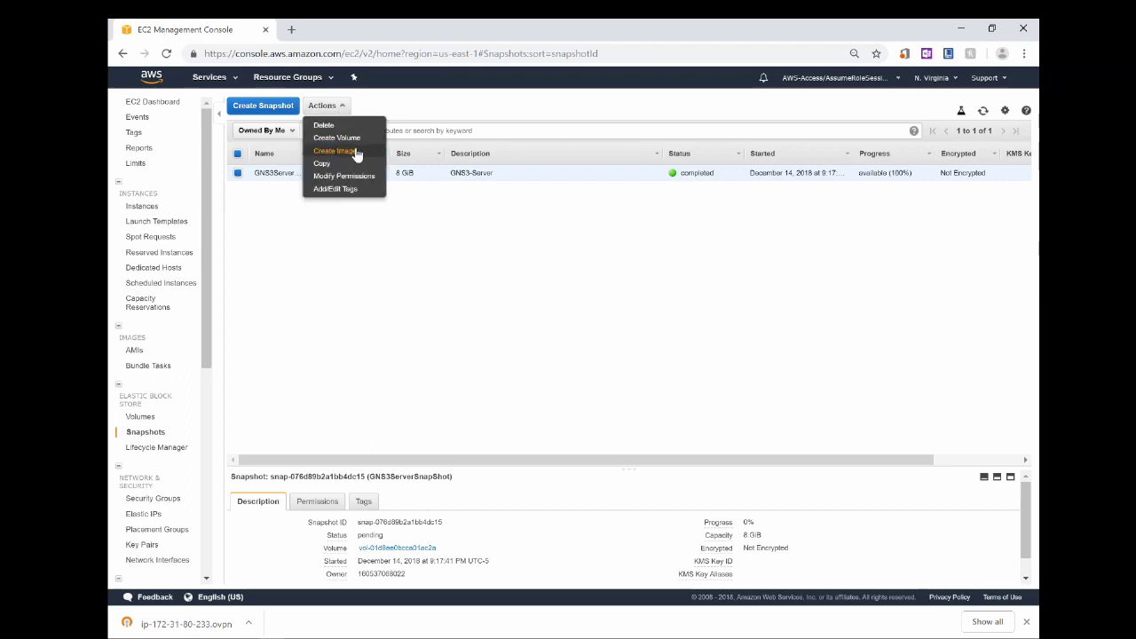
click(354, 151)
click(349, 260)
text(GNS3ServerAMI)
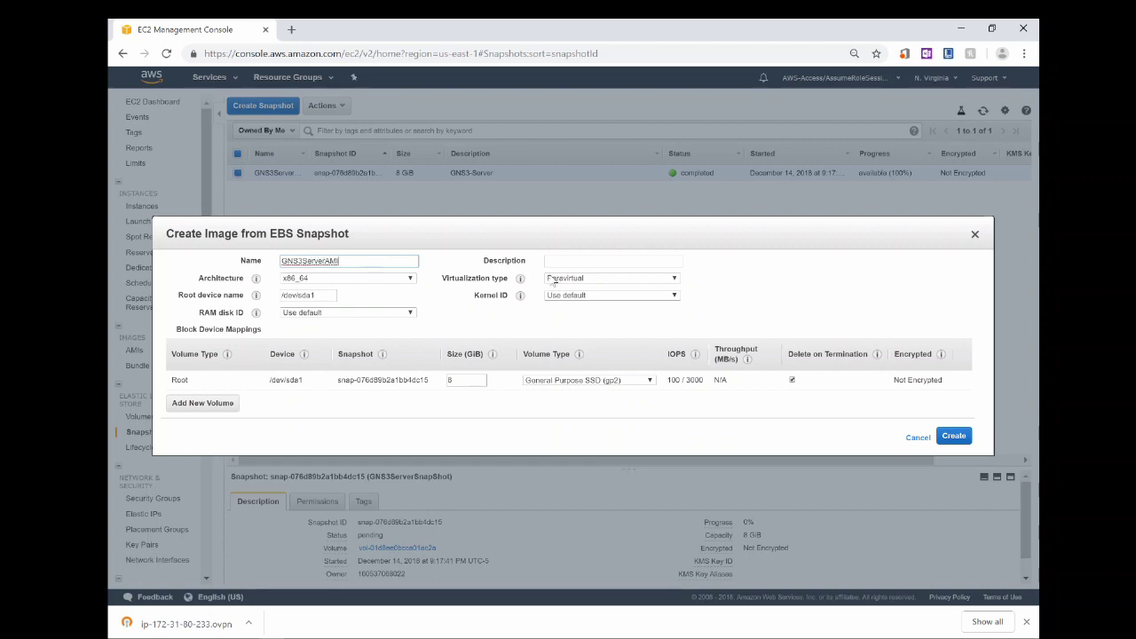
key(Tab)
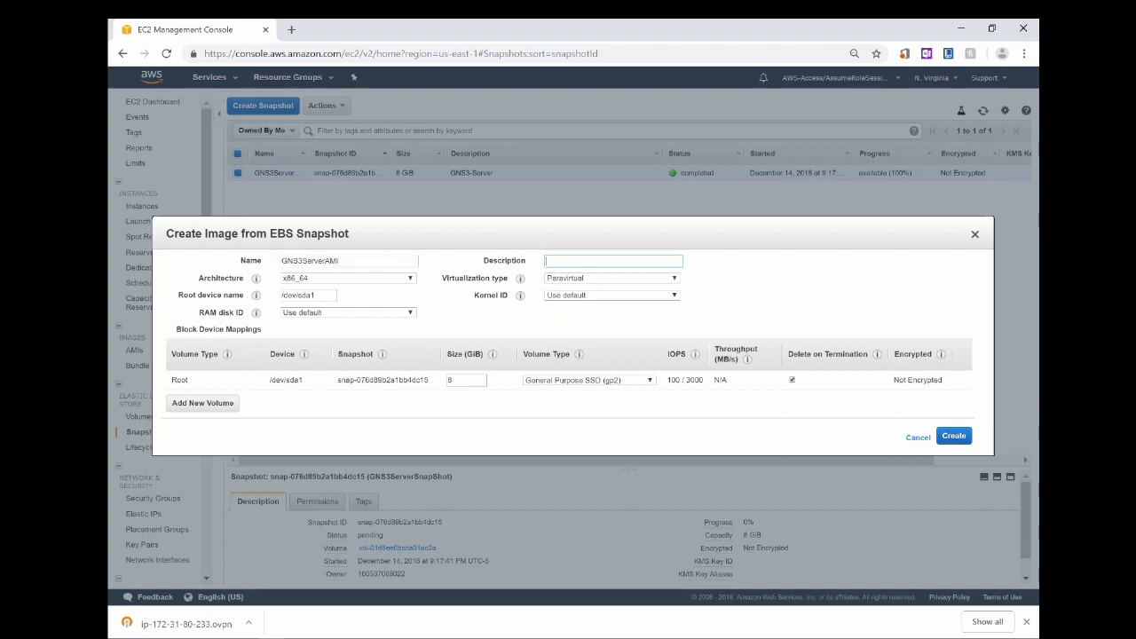
text(AMI of GNS3 Server)
click(952, 435)
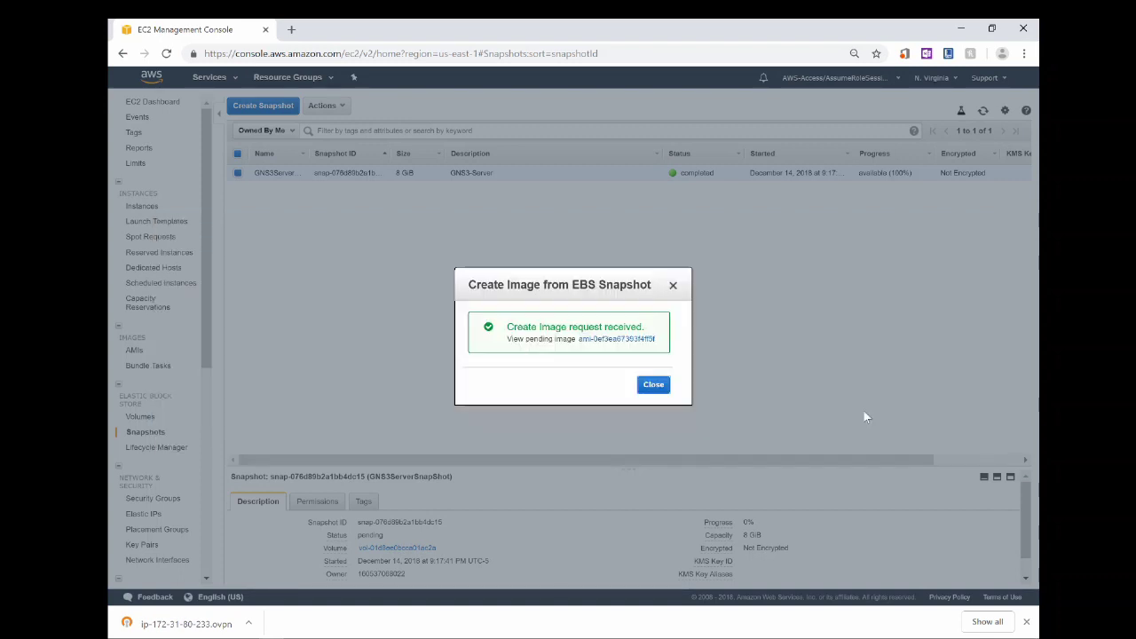
click(653, 385)
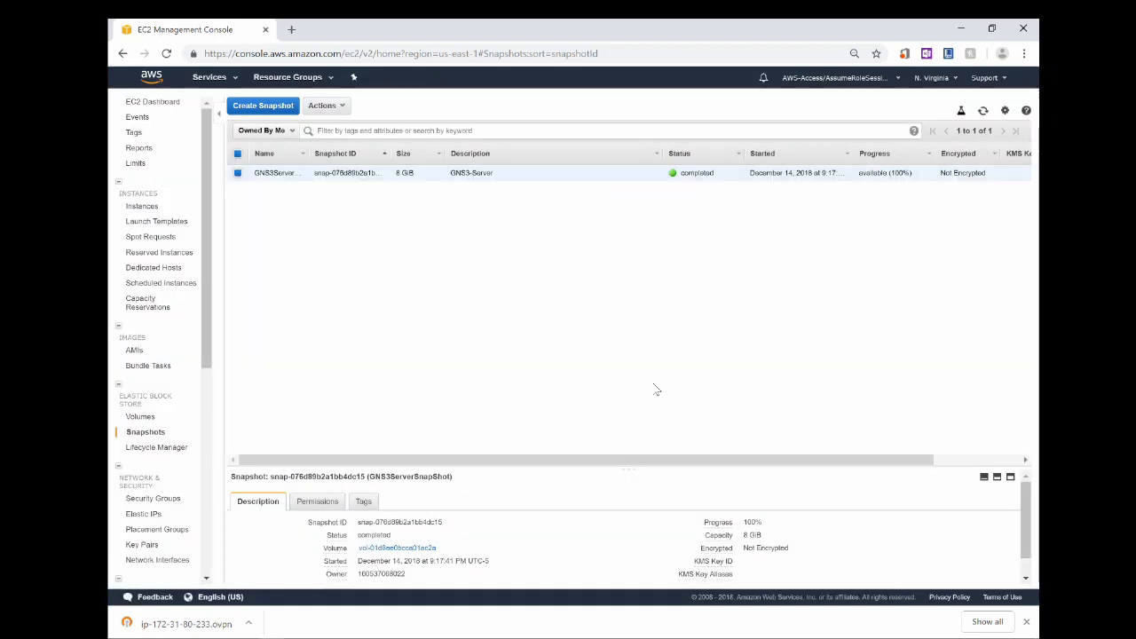
click(134, 350)
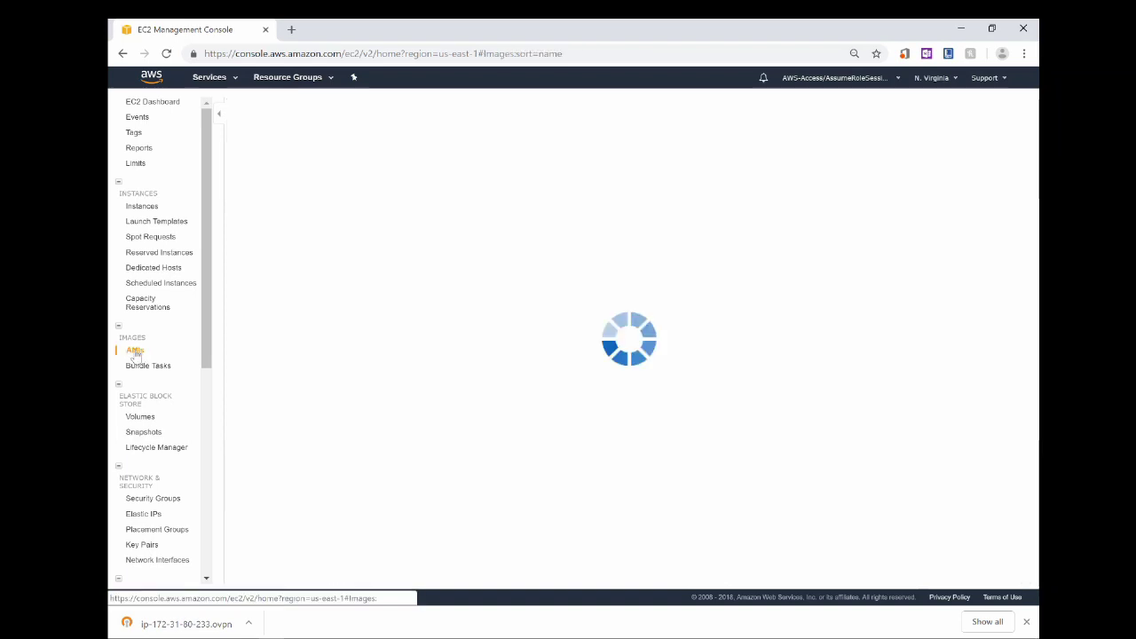